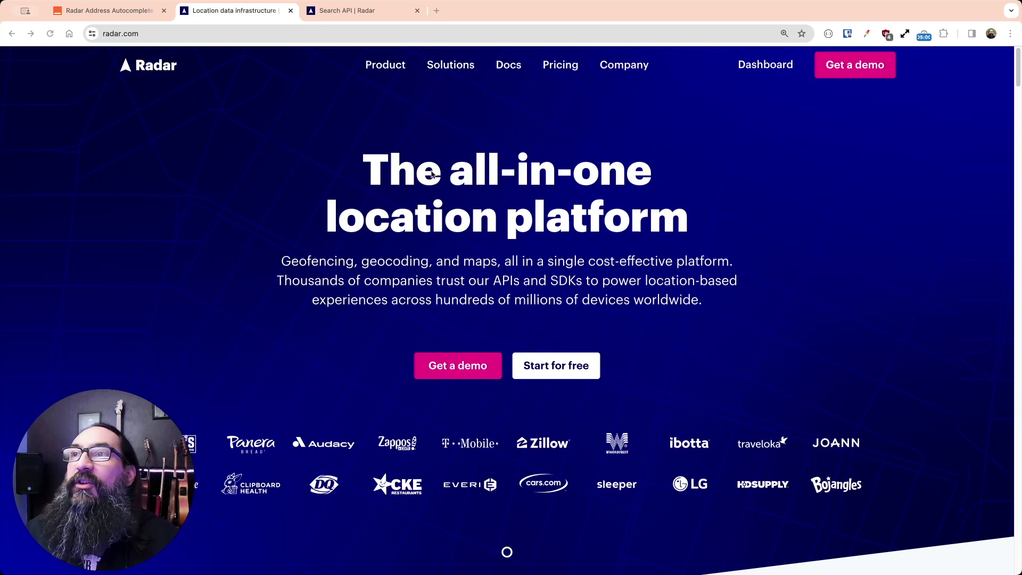
Change the Radar autocomplete query to 325 near New York, review the JSON addresses, and return to Appsmith
click(358, 12)
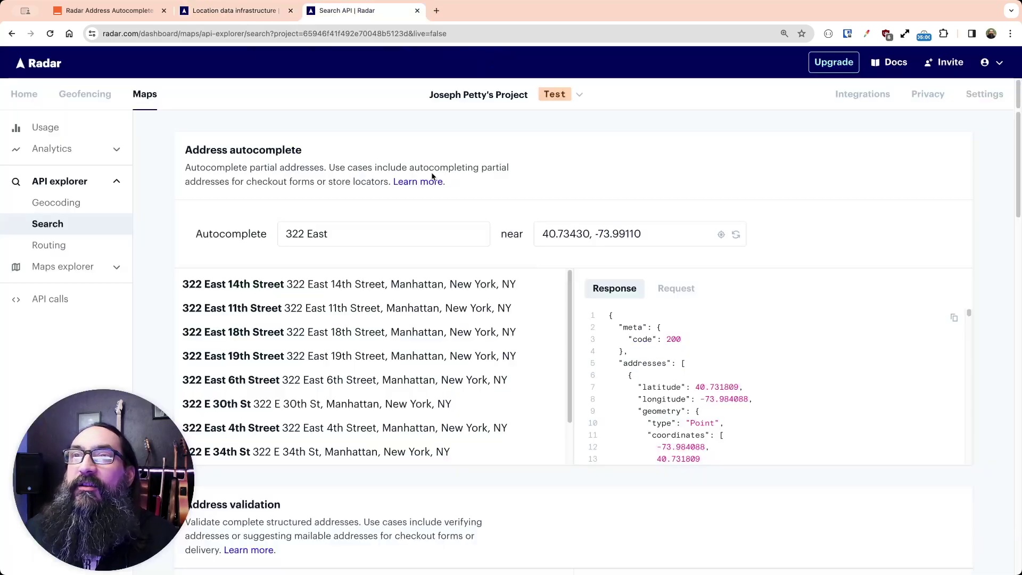
click(340, 235)
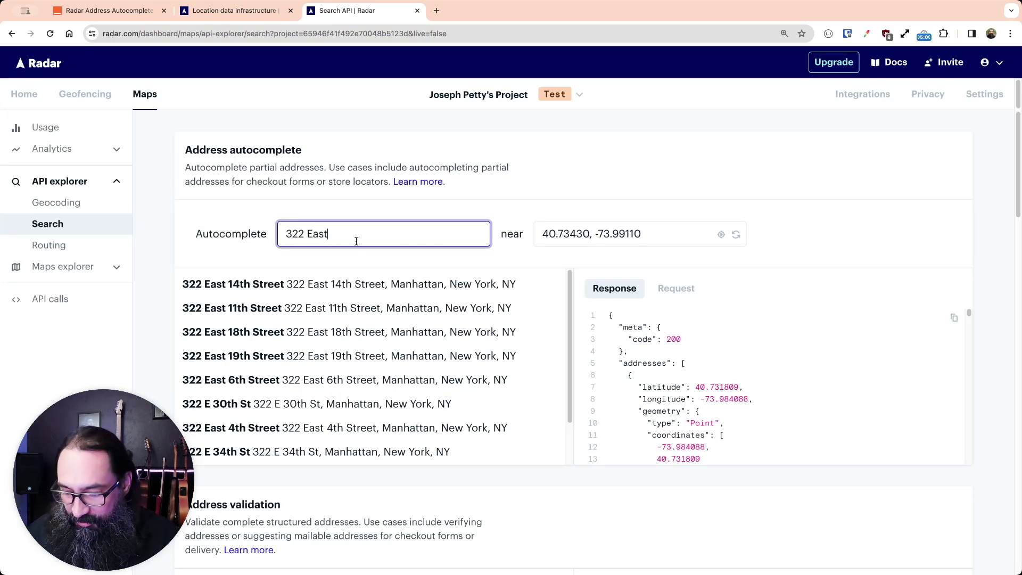
key(BackSpace)
key(BackSpace)
key(BackSpace)
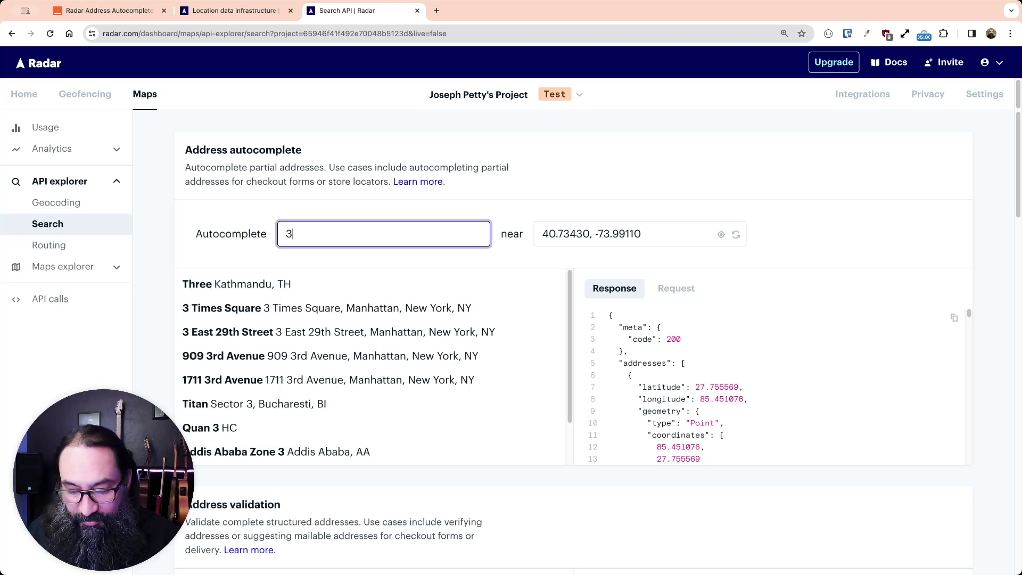
text(25)
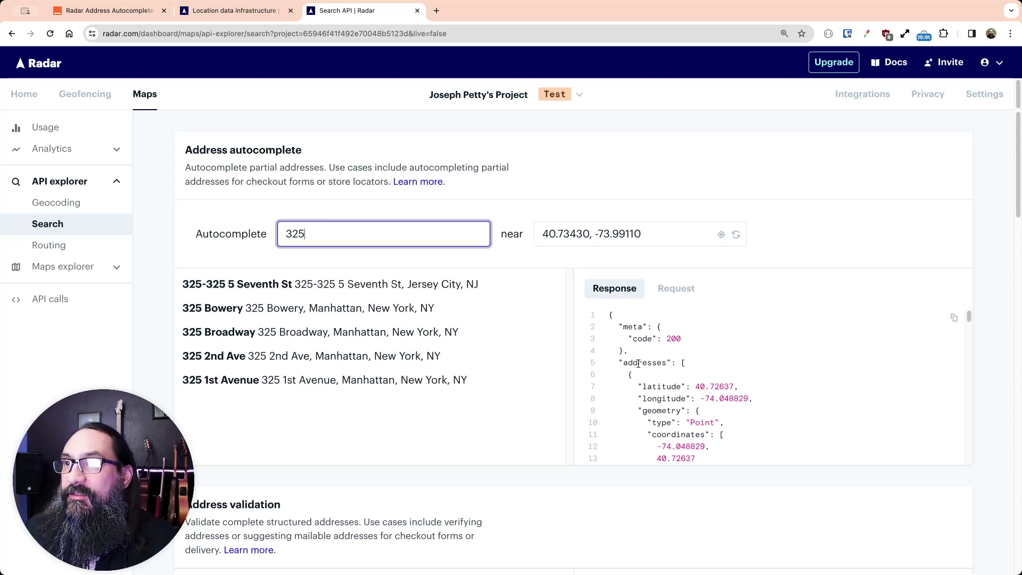
scroll(668, 348, down, 1)
click(682, 348)
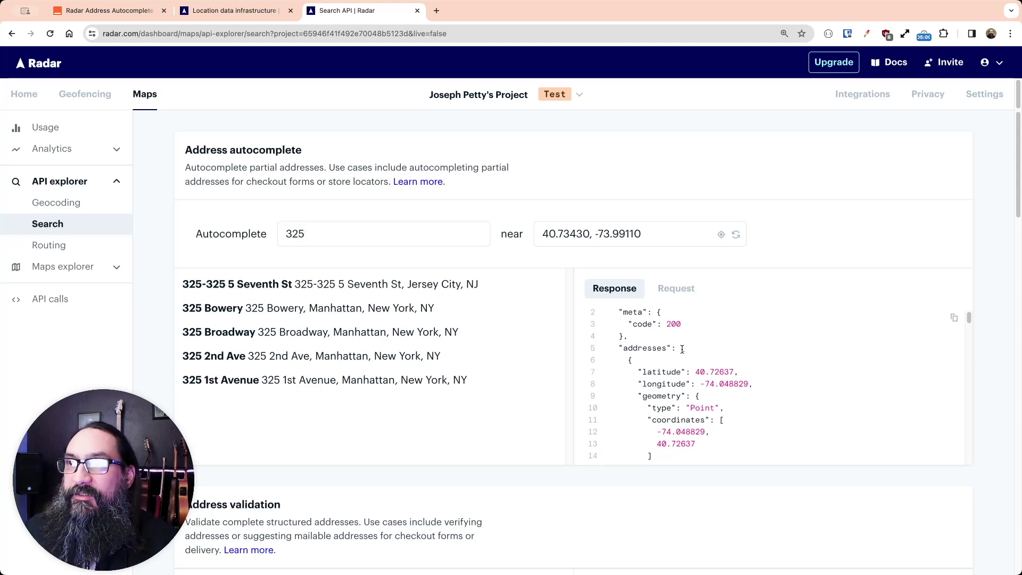
scroll(684, 348, down, 1)
scroll(684, 349, down, 5)
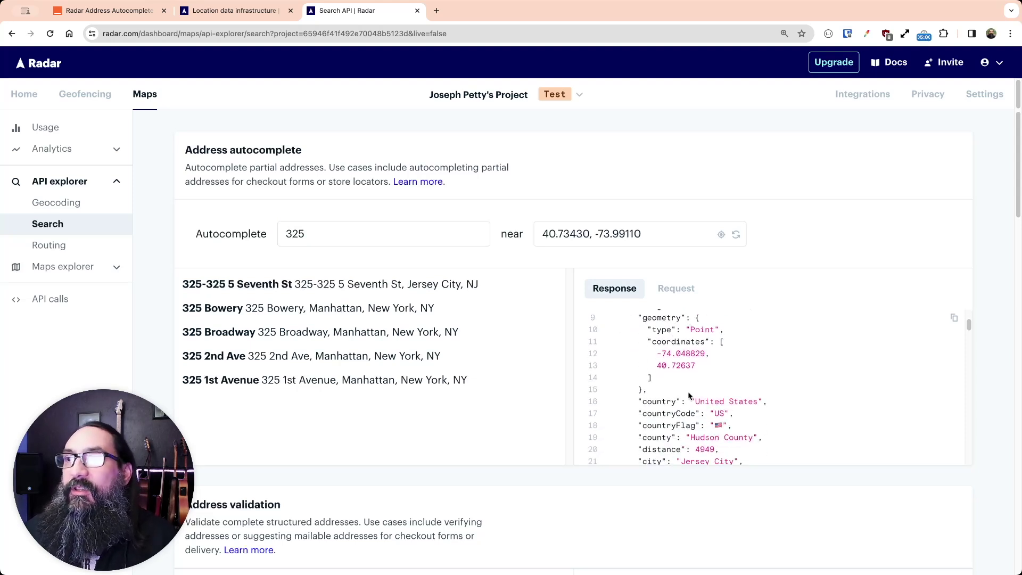
scroll(689, 395, down, 4)
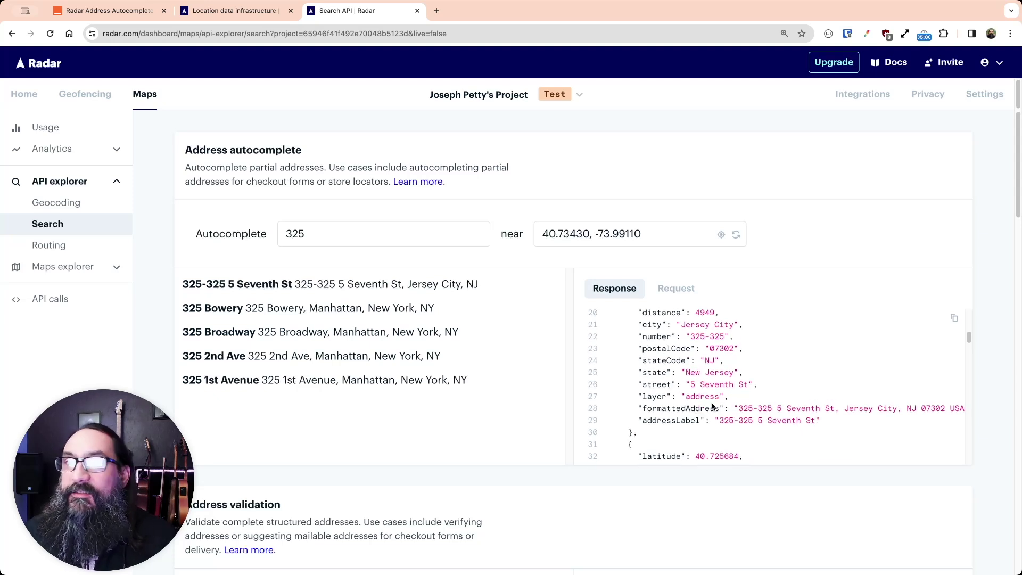
scroll(711, 403, down, 1)
key(super+1)
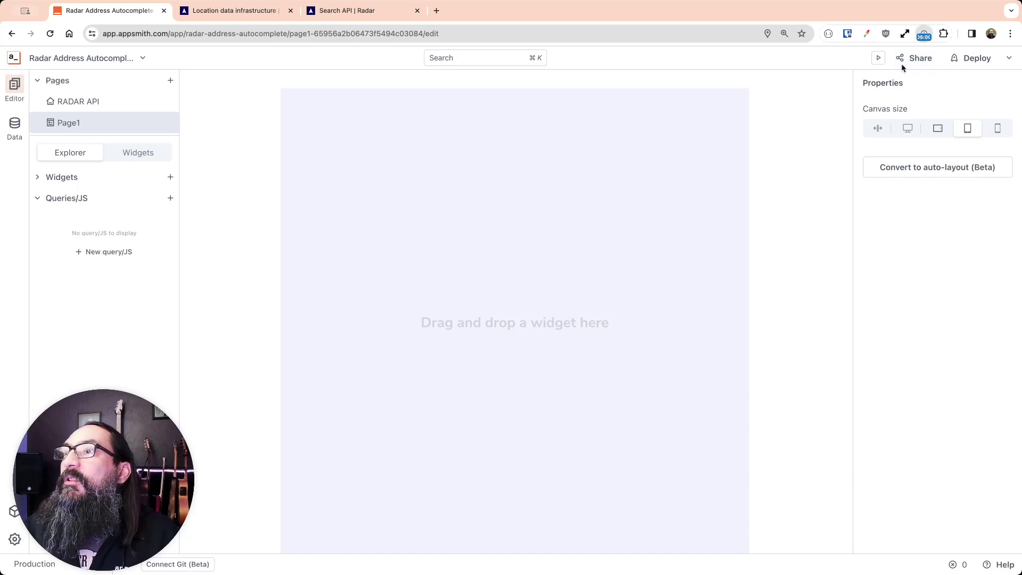
Copy the Radar autocomplete request for '31' as a curl command and bring it into Appsmith
click(386, 14)
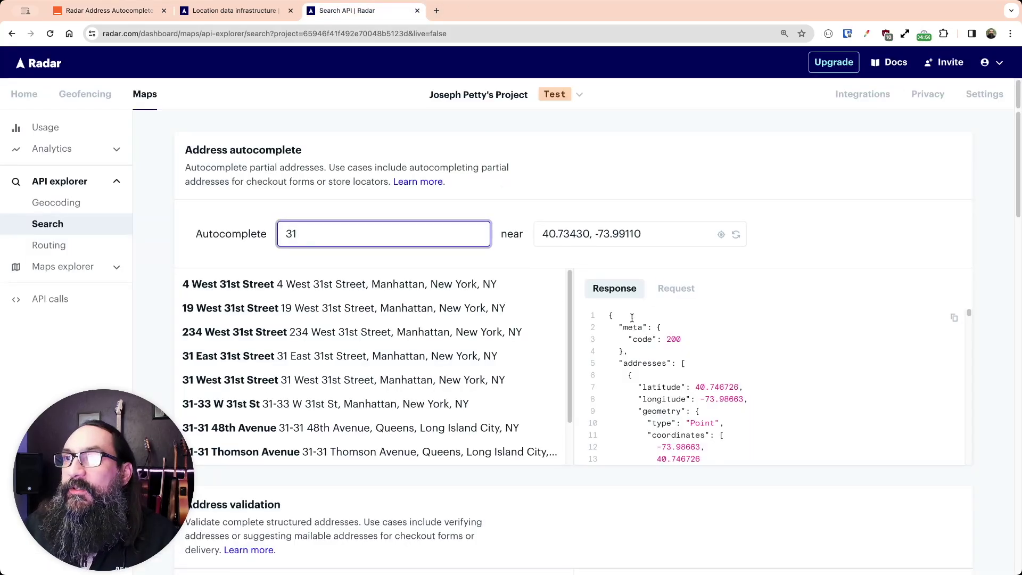
click(669, 295)
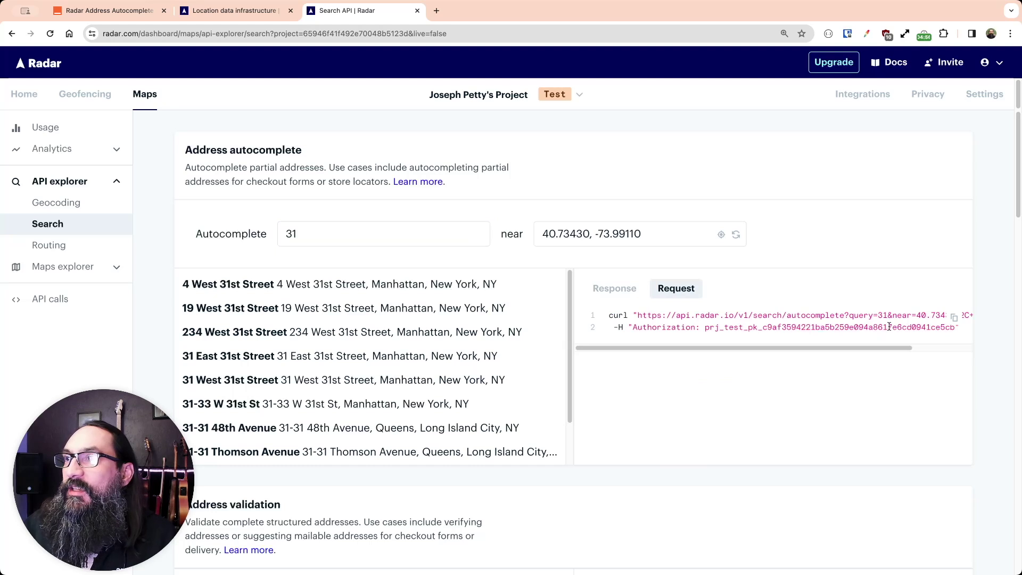
click(953, 321)
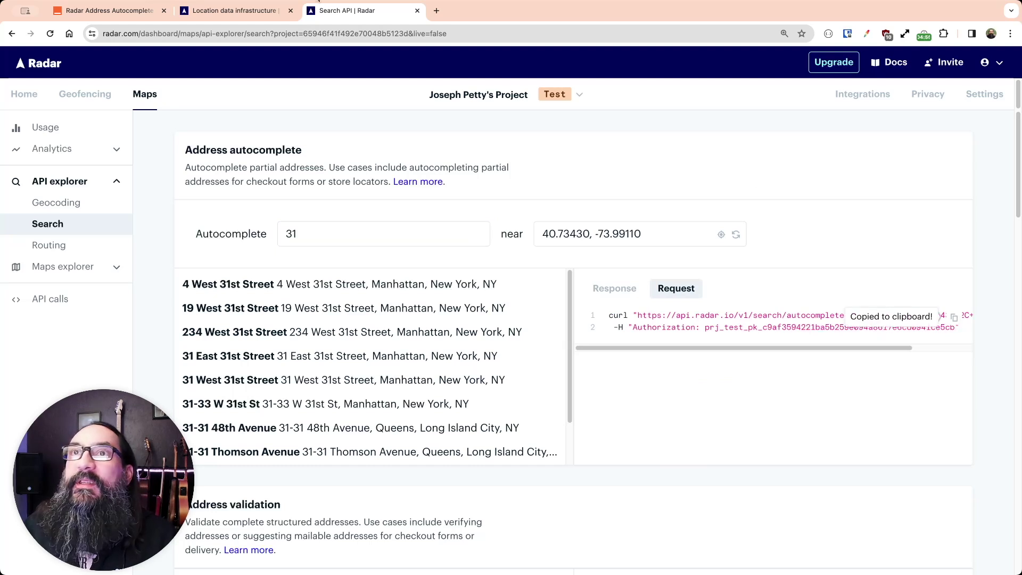
click(108, 10)
click(171, 198)
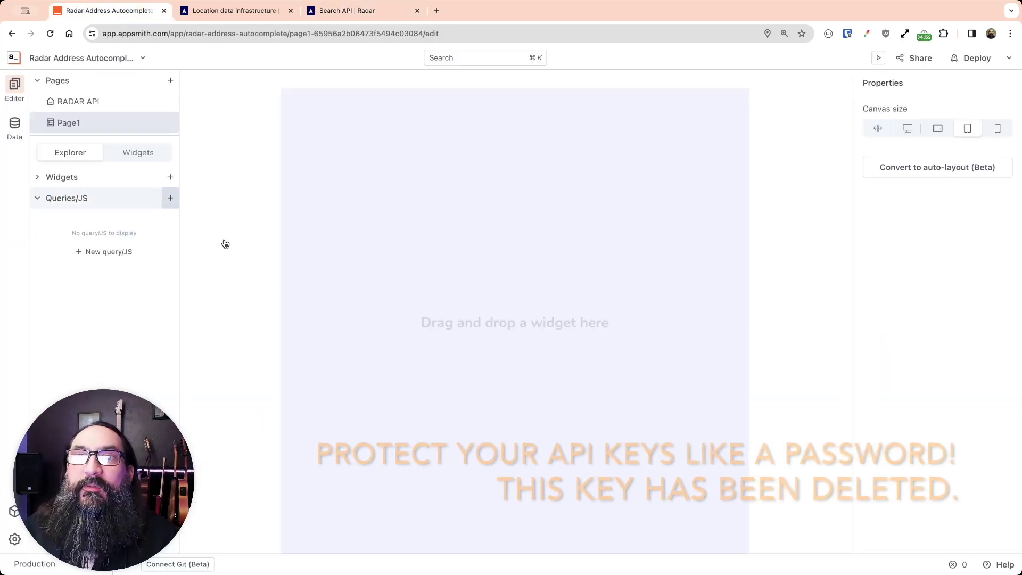
scroll(290, 360, down, 5)
Import the pasted curl as Api1, replace the %2C with a comma, and run it
click(266, 341)
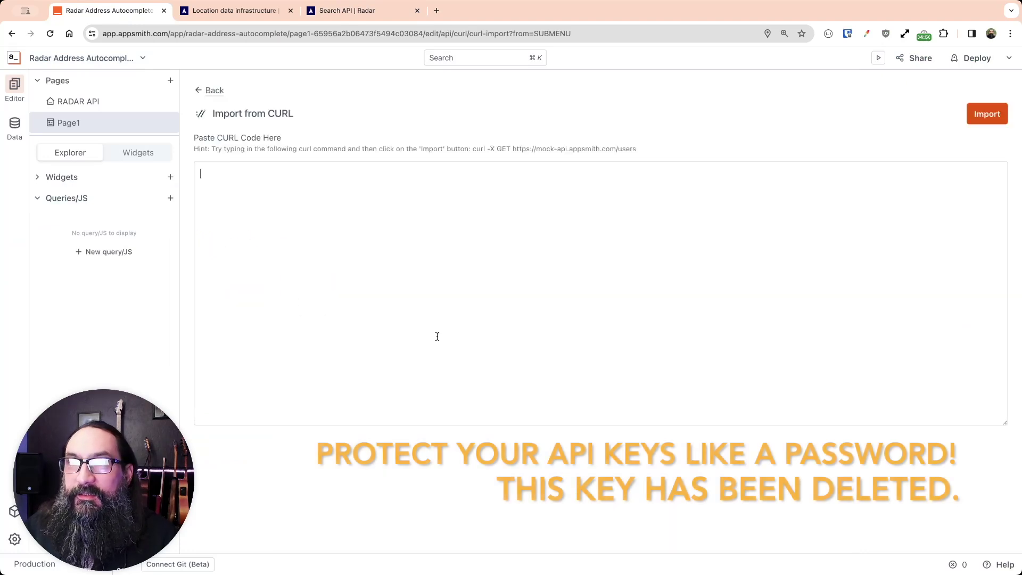
key(ctrl+v)
click(988, 114)
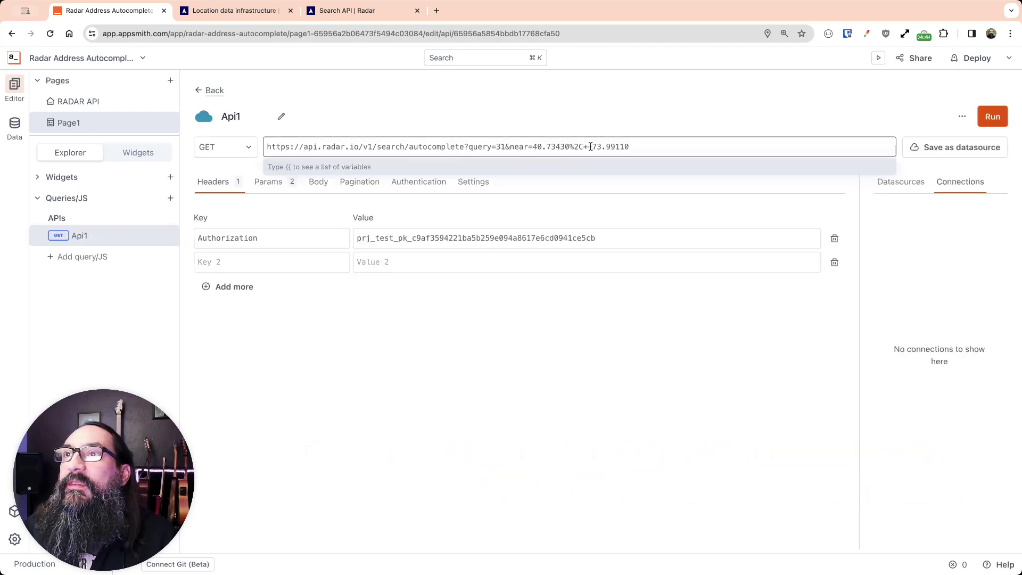
drag(587, 147, 570, 148)
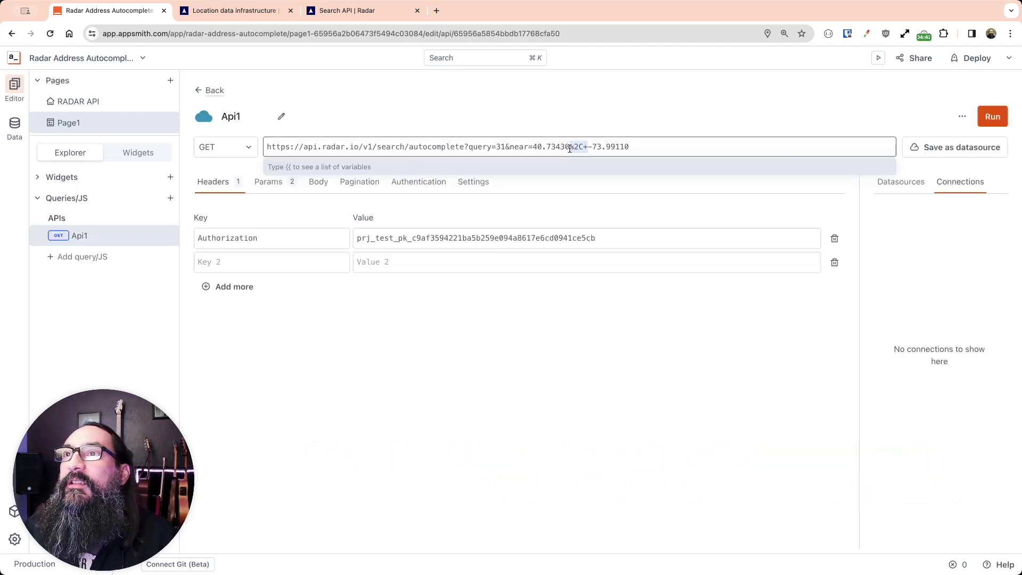
text(,)
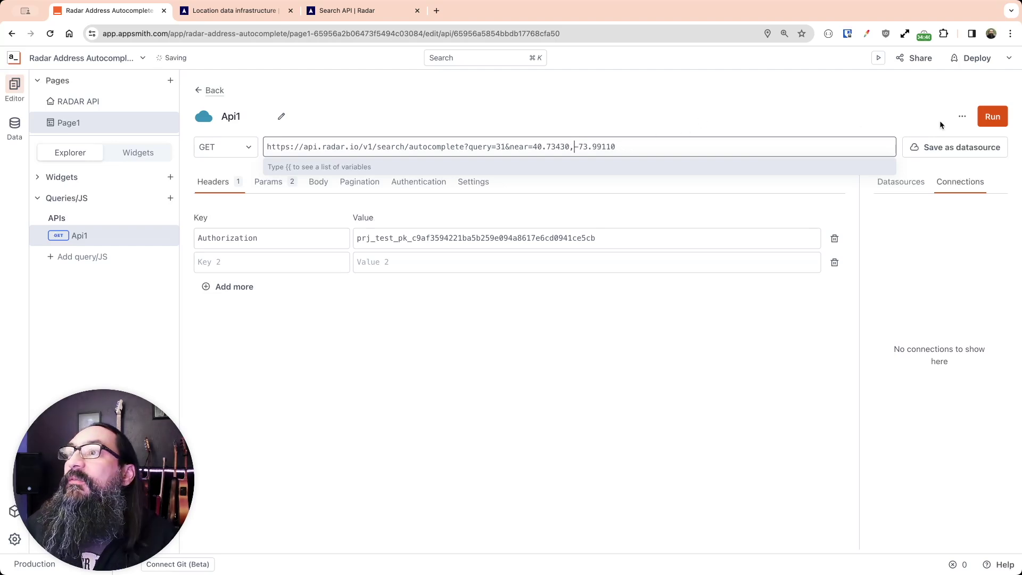
click(991, 116)
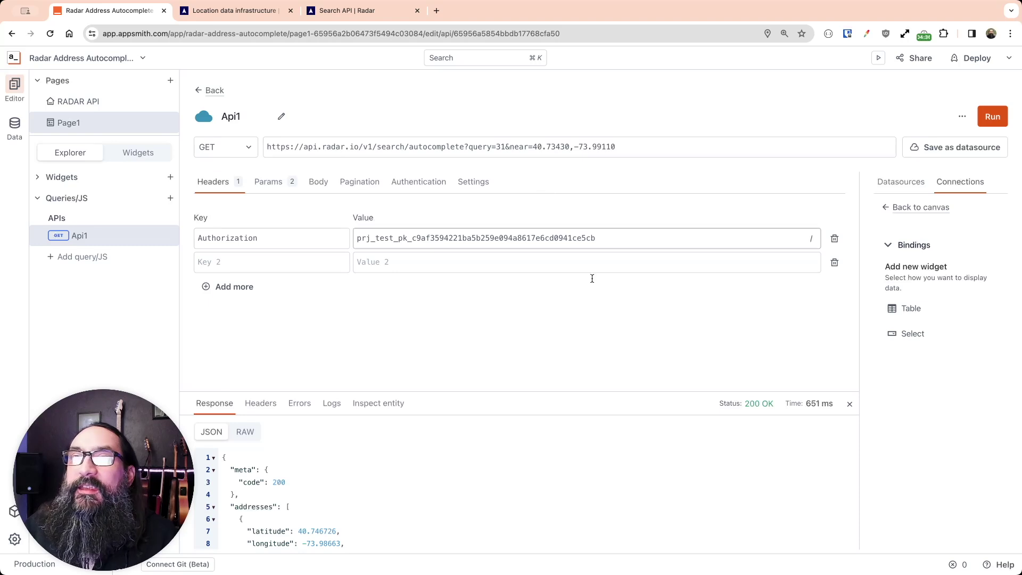
Add a table of Api1 addresses, widen it, and move it lower on the canvas
click(911, 310)
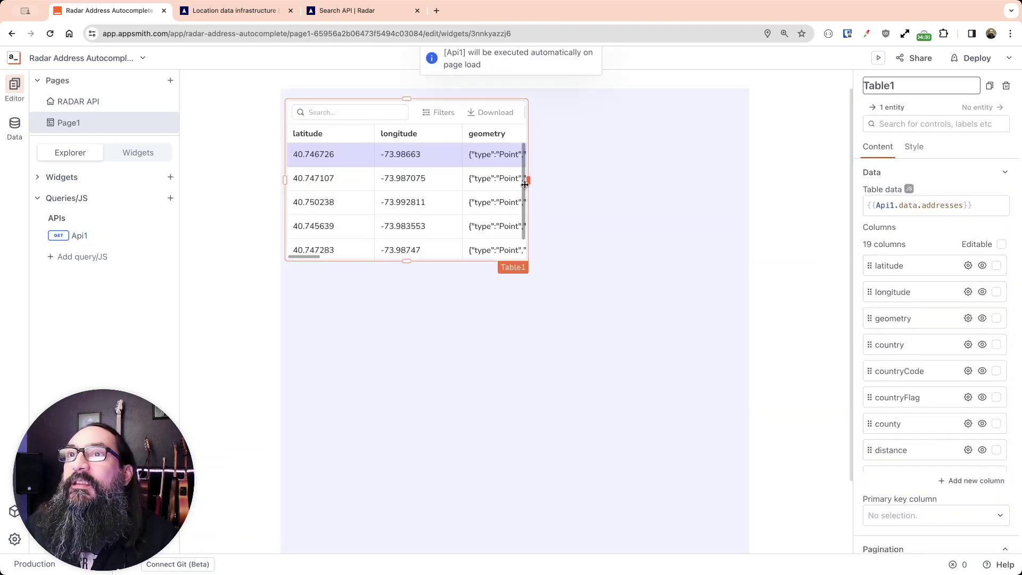
drag(528, 181, 691, 189)
drag(538, 132, 583, 304)
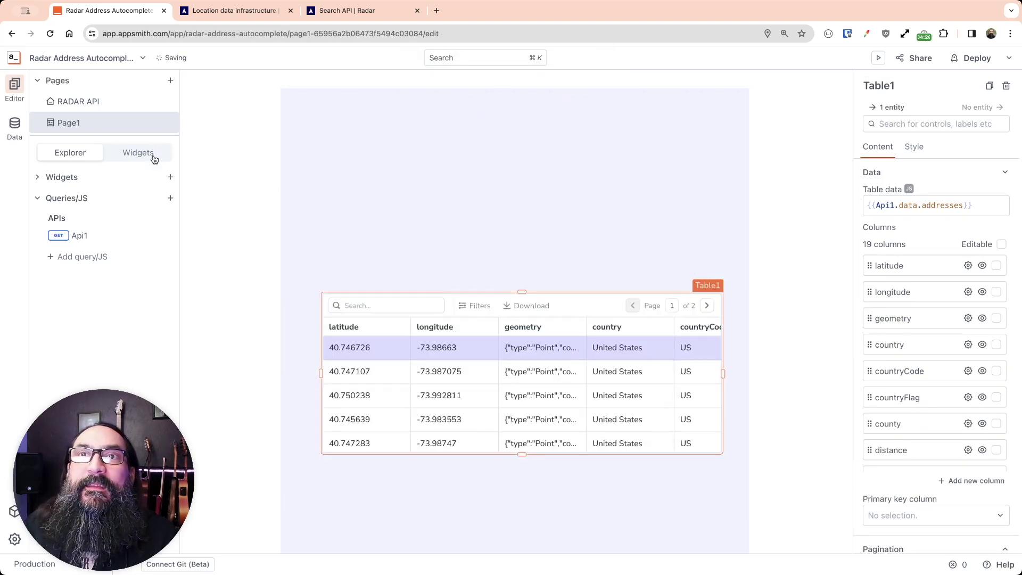
Place a wide Select widget above the table and clear its GREEN default value
click(153, 158)
click(80, 176)
text(sel)
drag(57, 222, 502, 171)
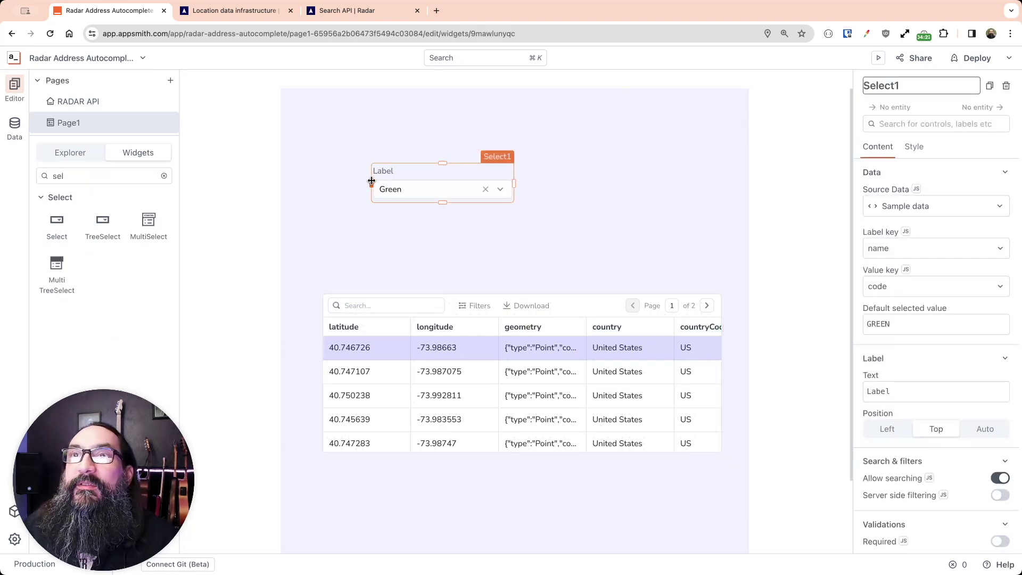
drag(370, 182, 285, 182)
drag(513, 183, 744, 184)
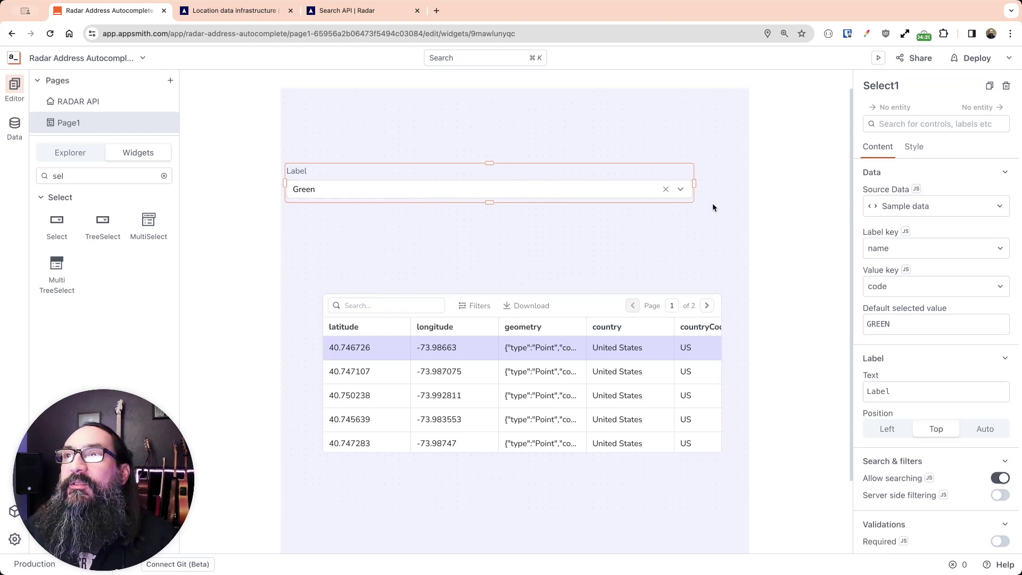
double_click(883, 324)
key(BackSpace)
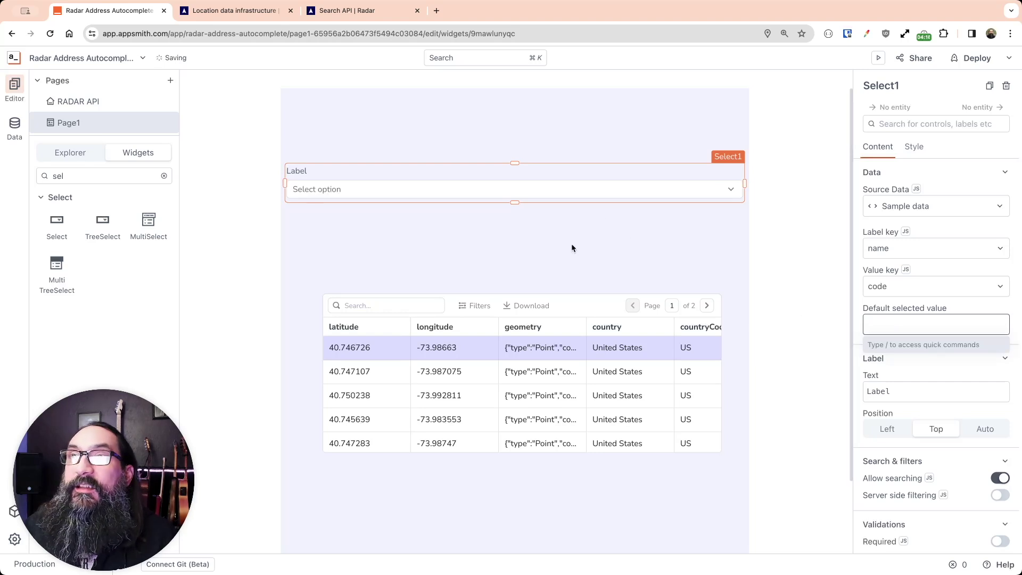
click(573, 246)
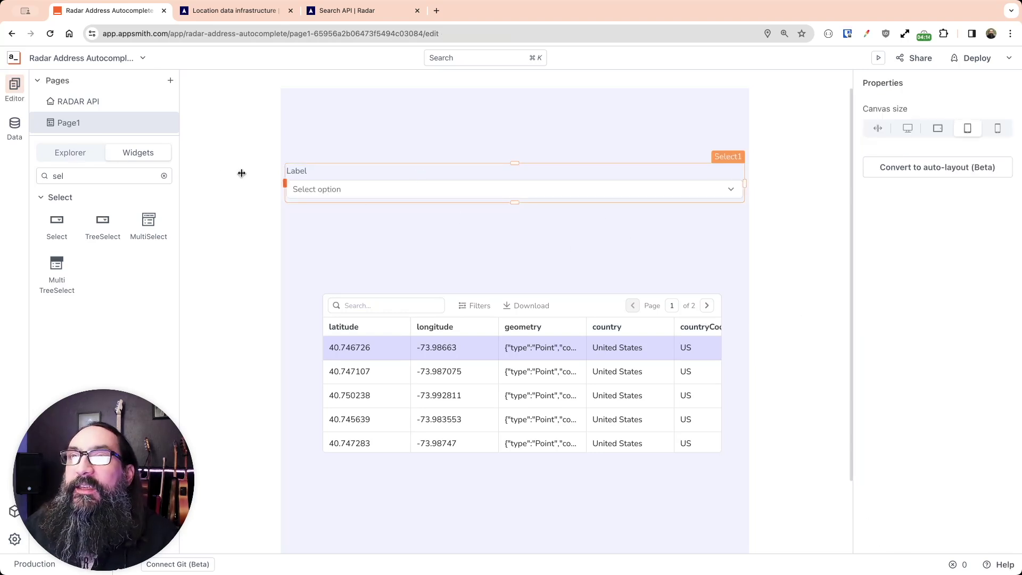
click(87, 157)
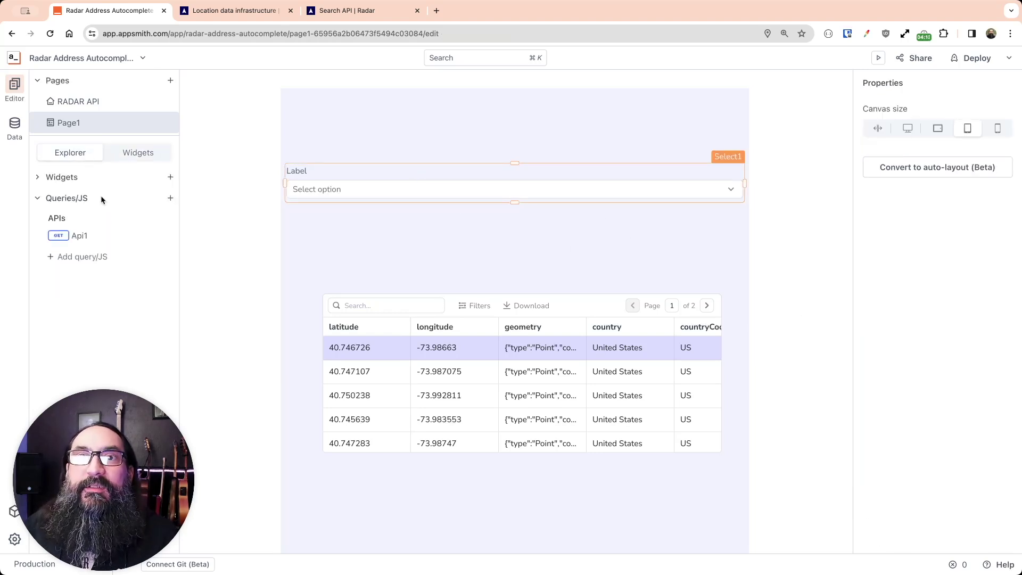
Create a new JS object and delete its sample variables and first function
click(96, 258)
click(377, 253)
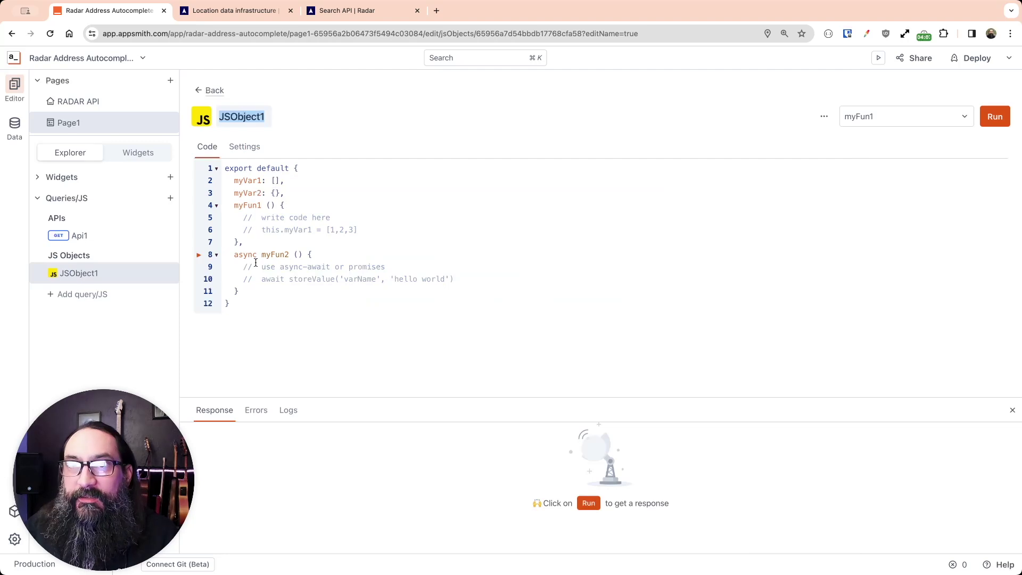
click(252, 278)
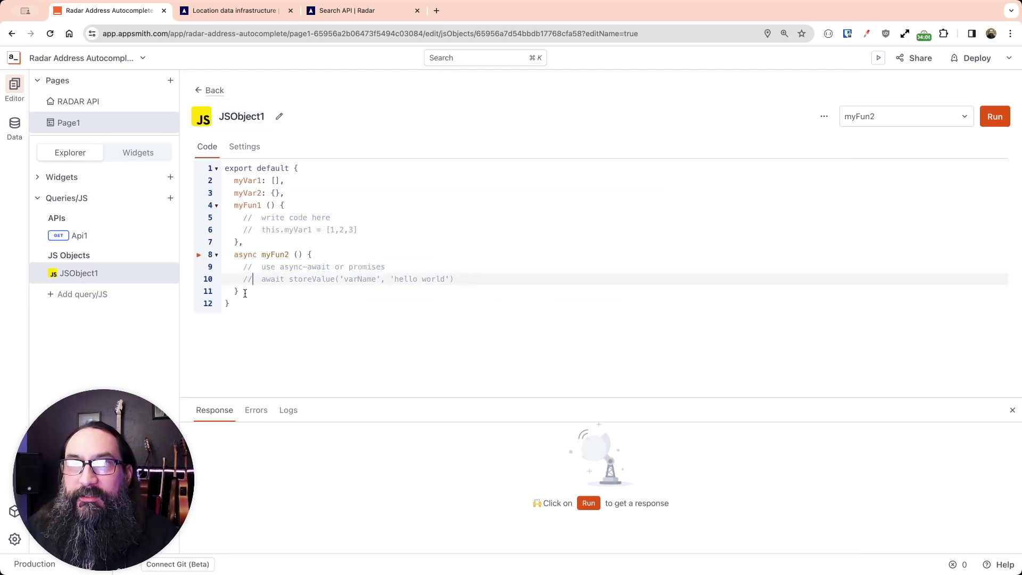
mouse_move(245, 295)
mouse_down()
mouse_move(247, 245)
mouse_move(226, 185)
mouse_up()
click(248, 245)
key(Delete)
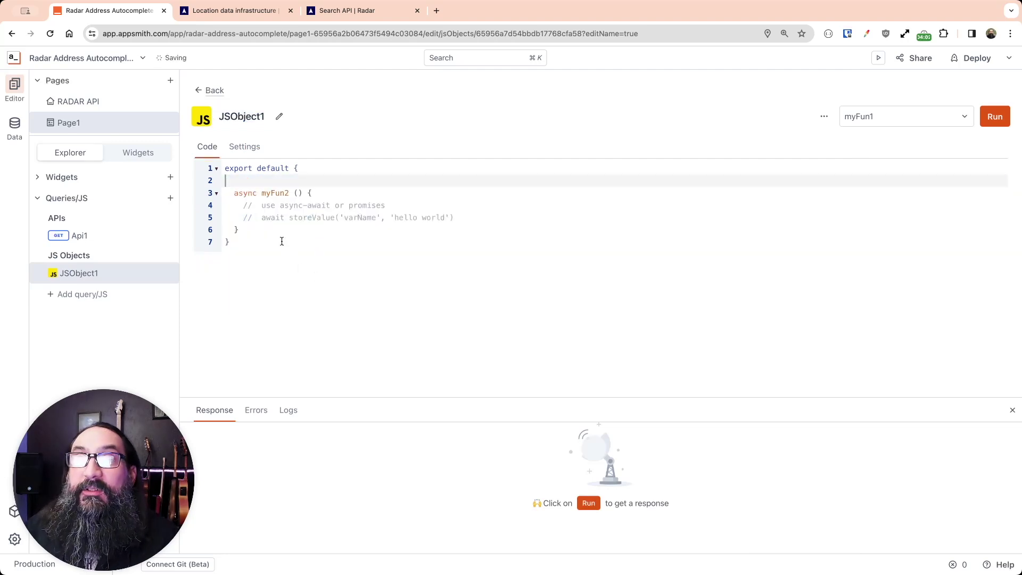
Replace myFun2's comment lines with appsmith.geolocation.getCurrentPosition()
mouse_move(433, 228)
mouse_down()
mouse_move(347, 207)
mouse_move(247, 205)
mouse_up()
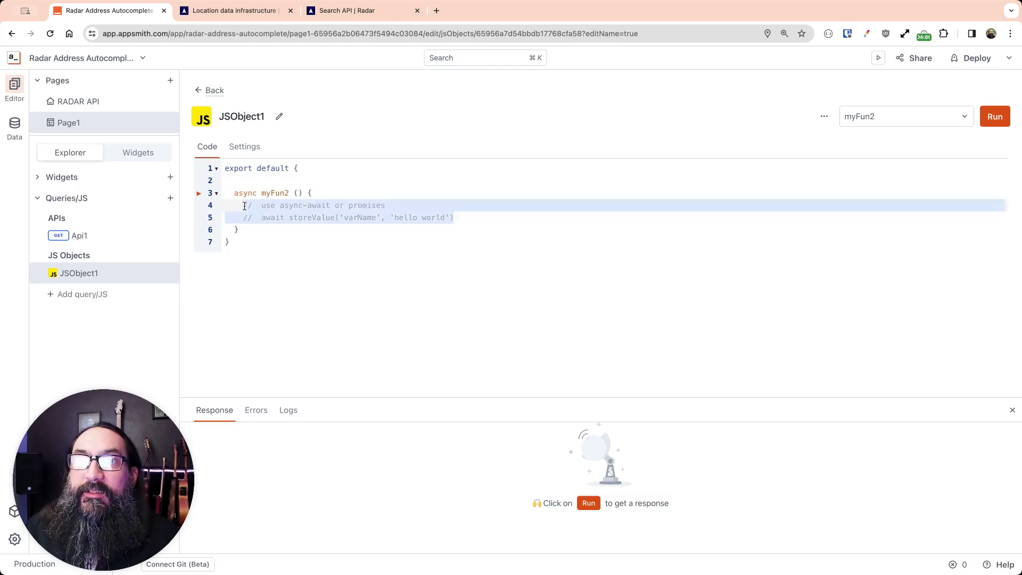
text(appsmith)
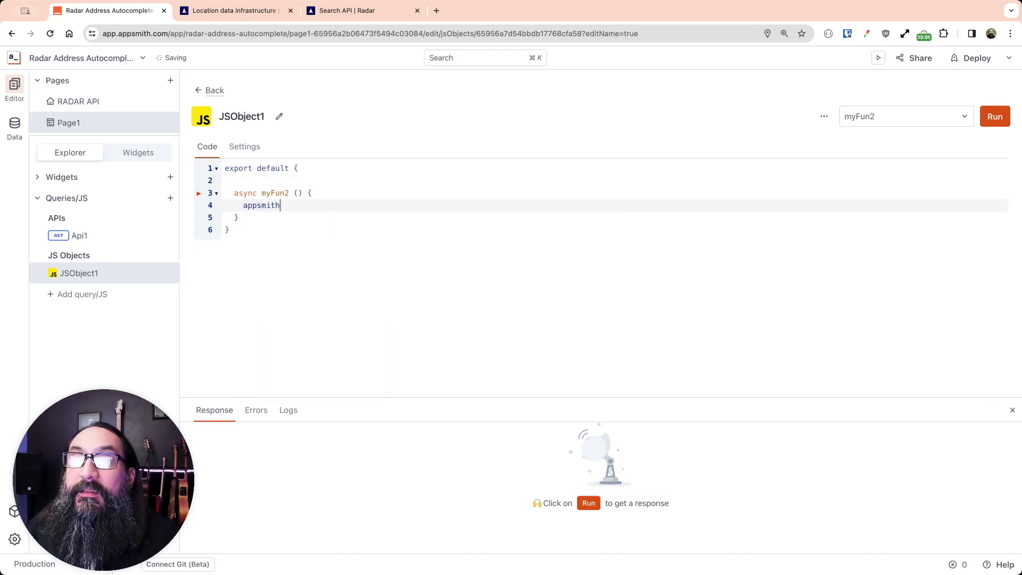
text(.g)
key(Return)
text(.ge)
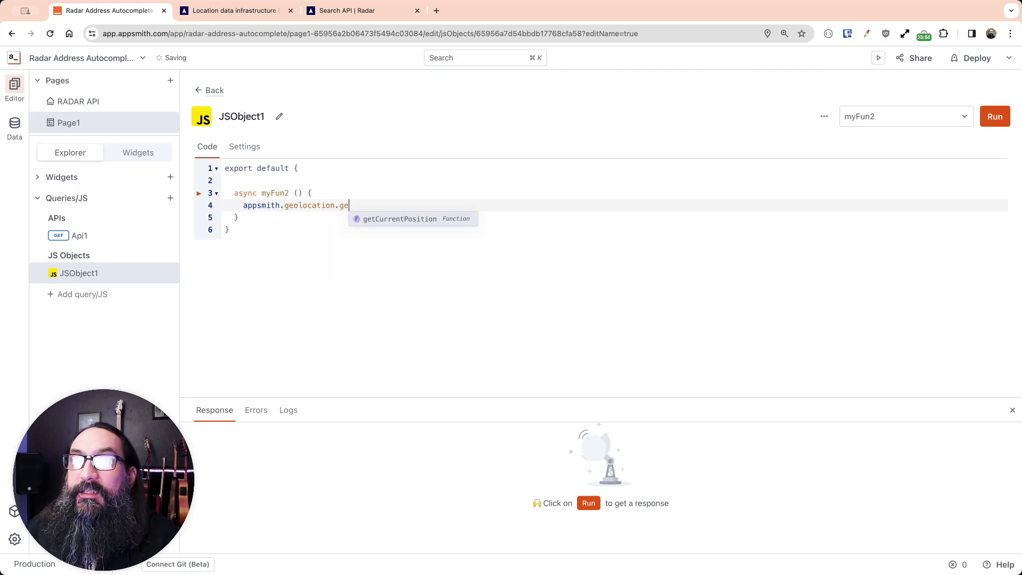
key(Return)
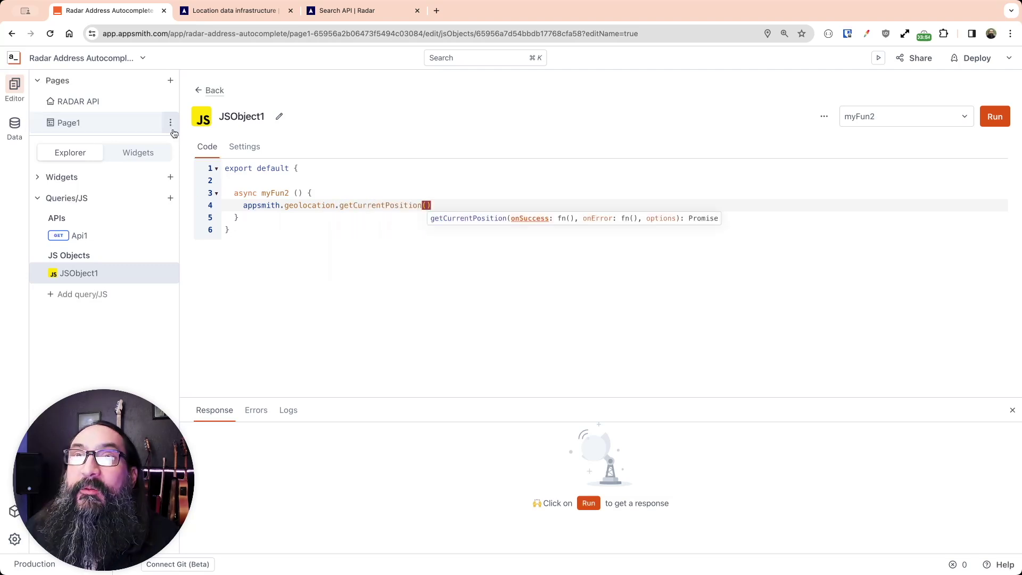
Set myFun2 to run on page load and reload the page
click(248, 151)
click(357, 240)
click(50, 34)
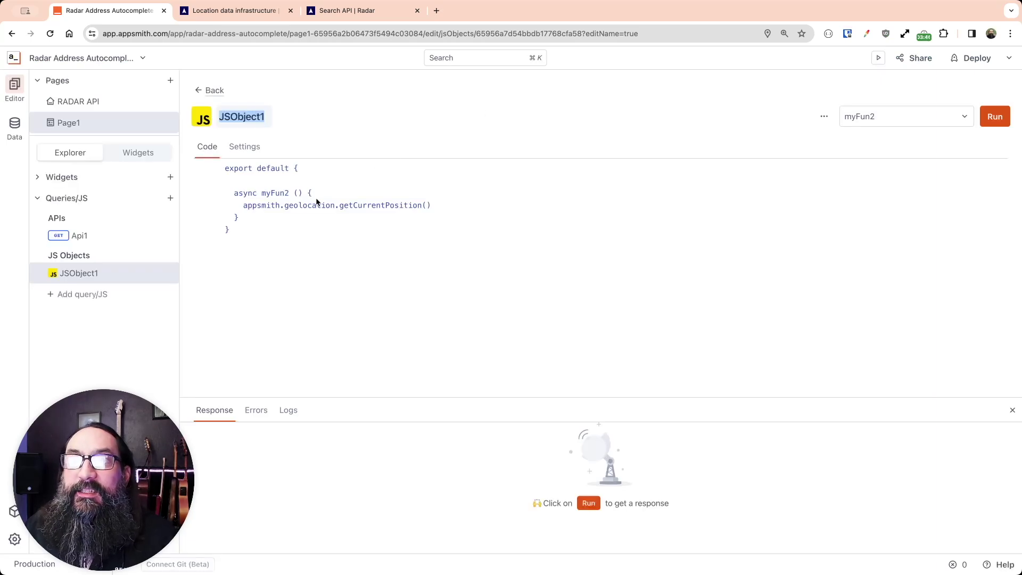
click(459, 207)
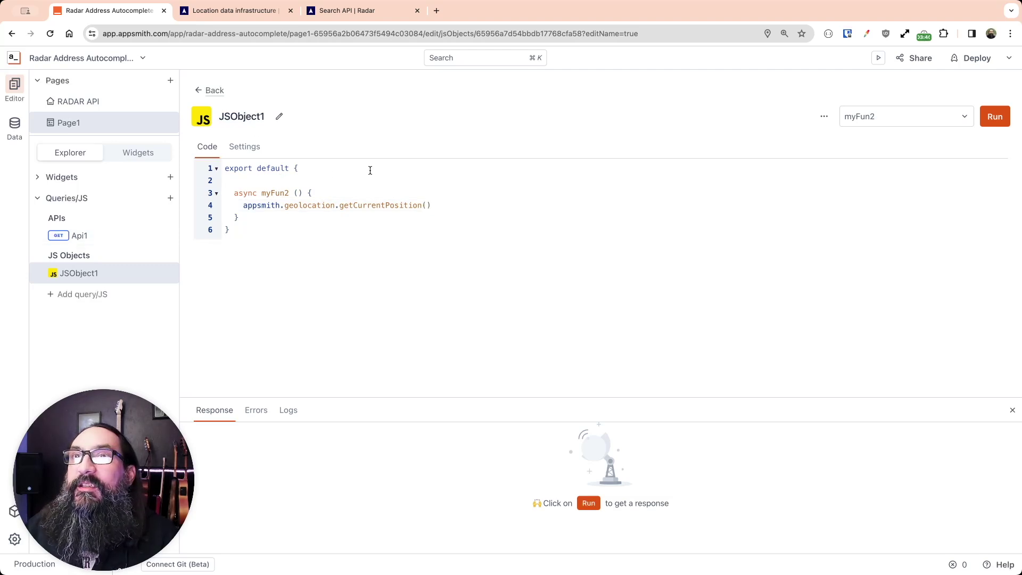
Replace Api1's fixed near coordinates with {{appsmith.geolocation.currentPosition.coords.latitude}}
click(120, 236)
click(614, 146)
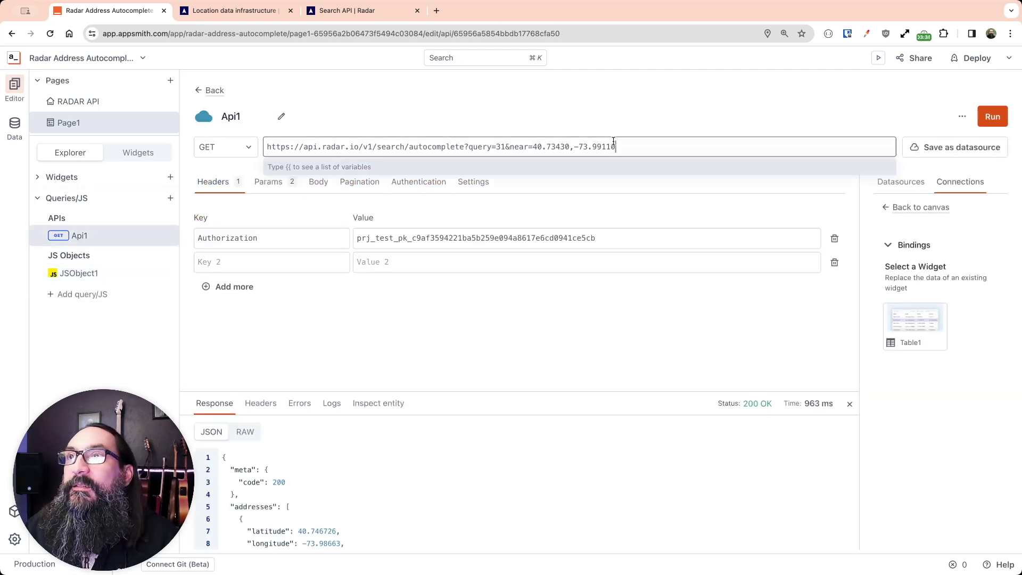
drag(634, 147, 533, 146)
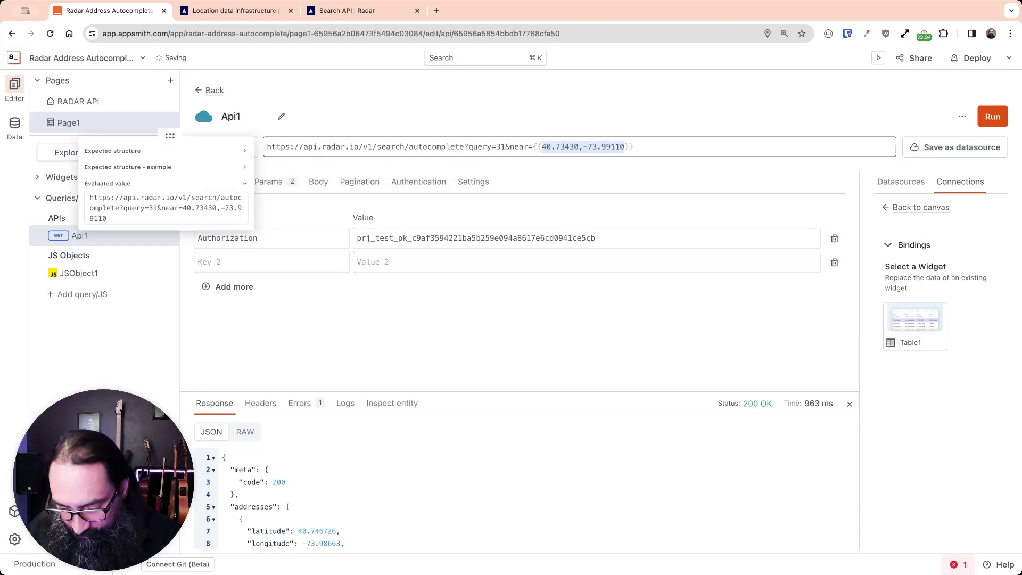
text({{app)
key(Escape)
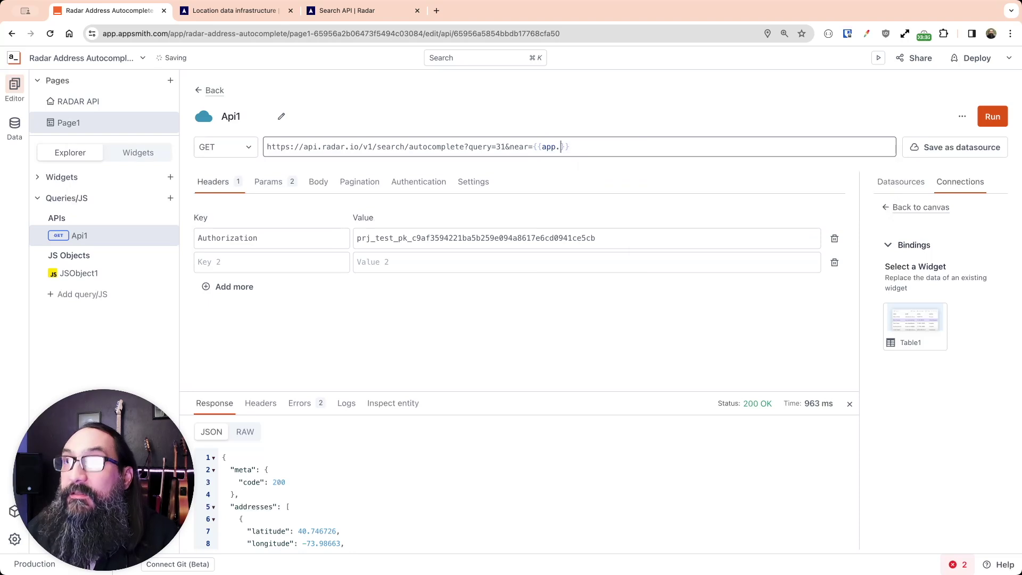
key(Return)
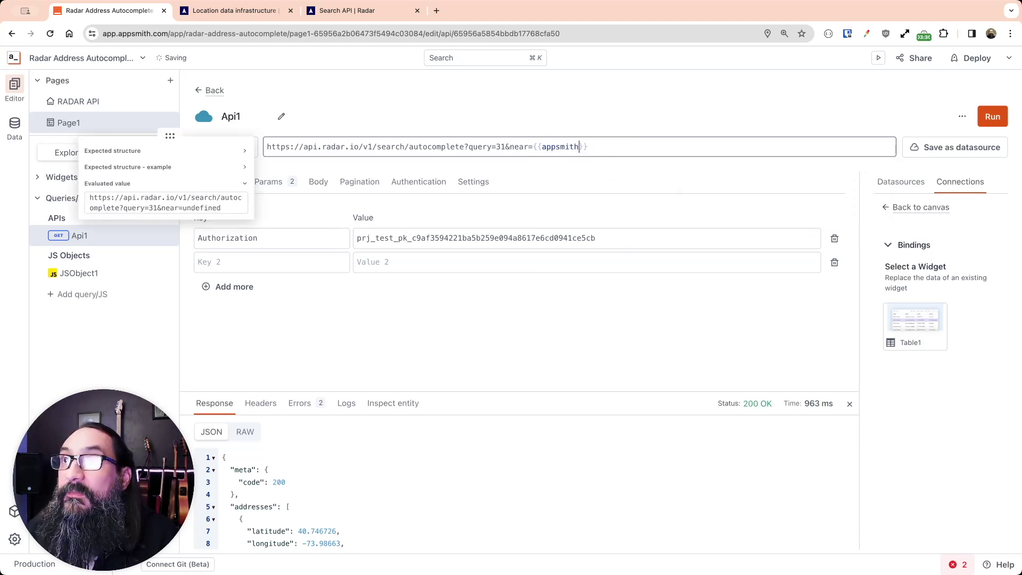
text(.ge)
key(Return)
text(.c)
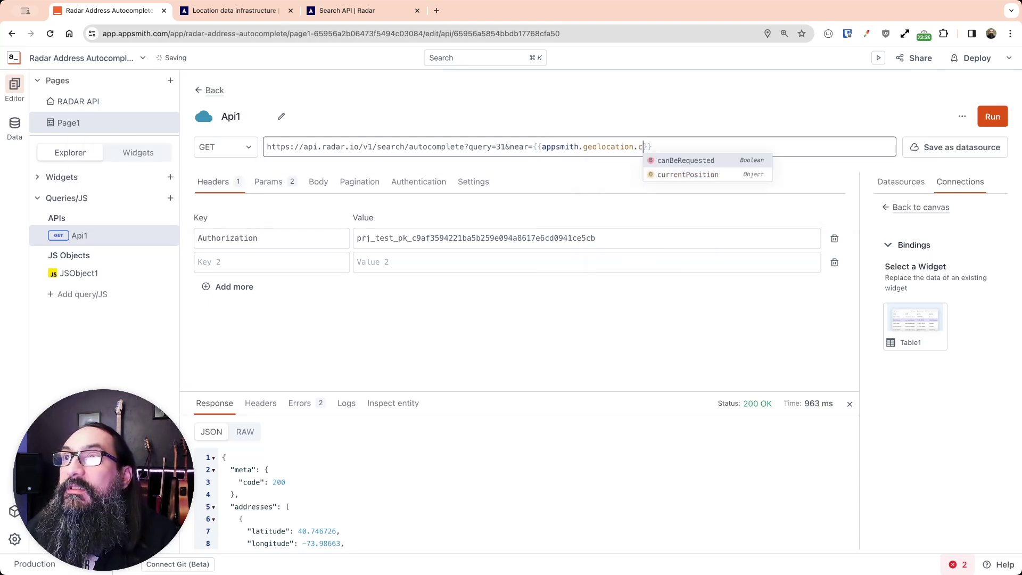
text(u)
key(Return)
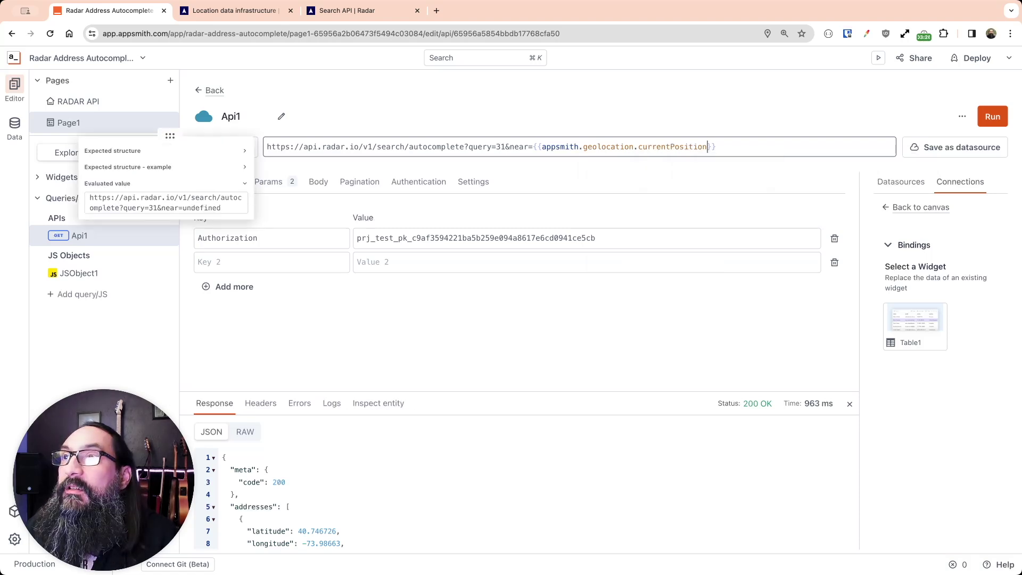
text(.)
key(Return)
text(.la)
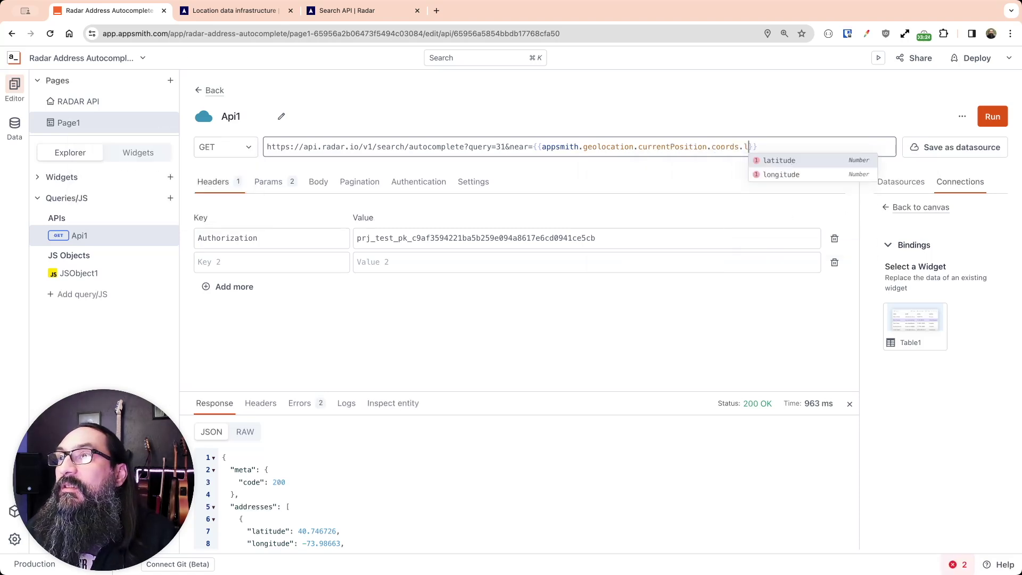
text(atitude +)
key(Return)
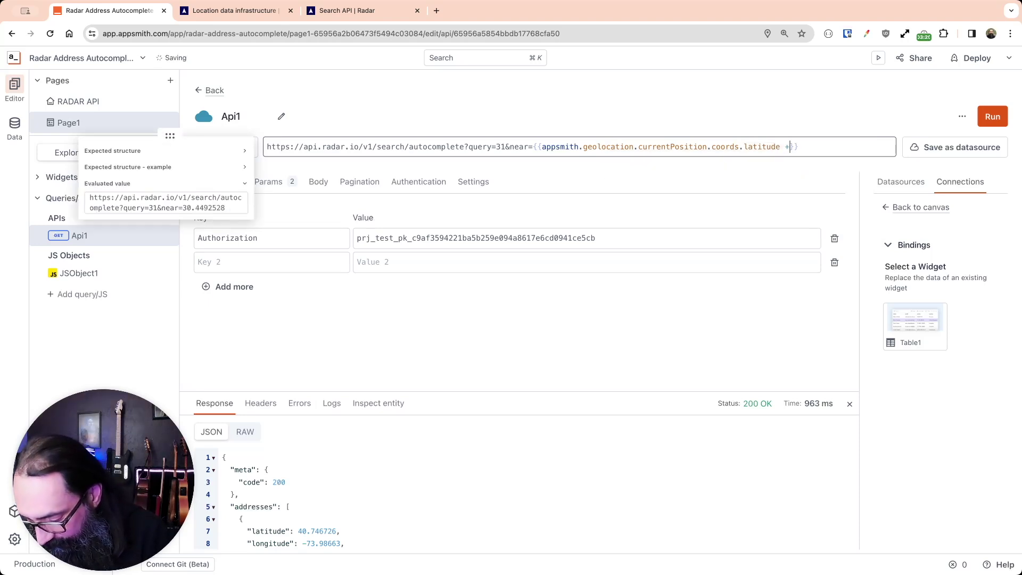
text(',)
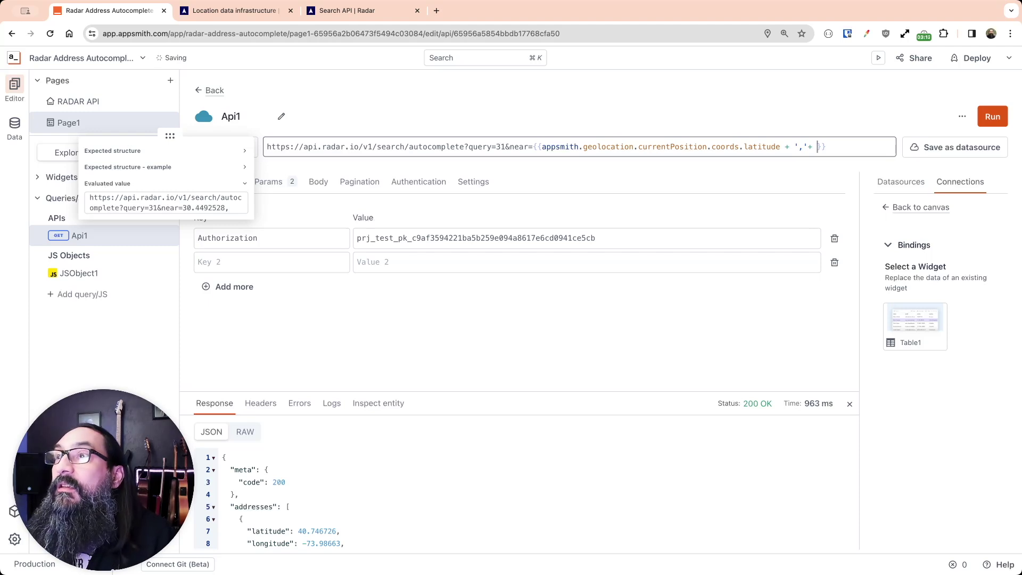
text(+)
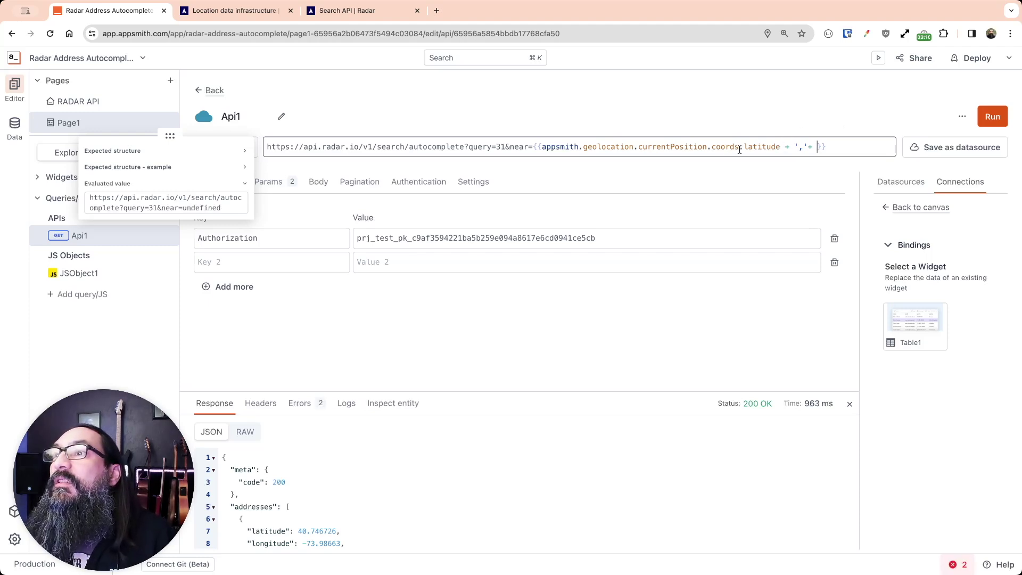
Append + ',' + the longitude path to the near binding, rerun Api1, and check the URL
drag(743, 149, 542, 150)
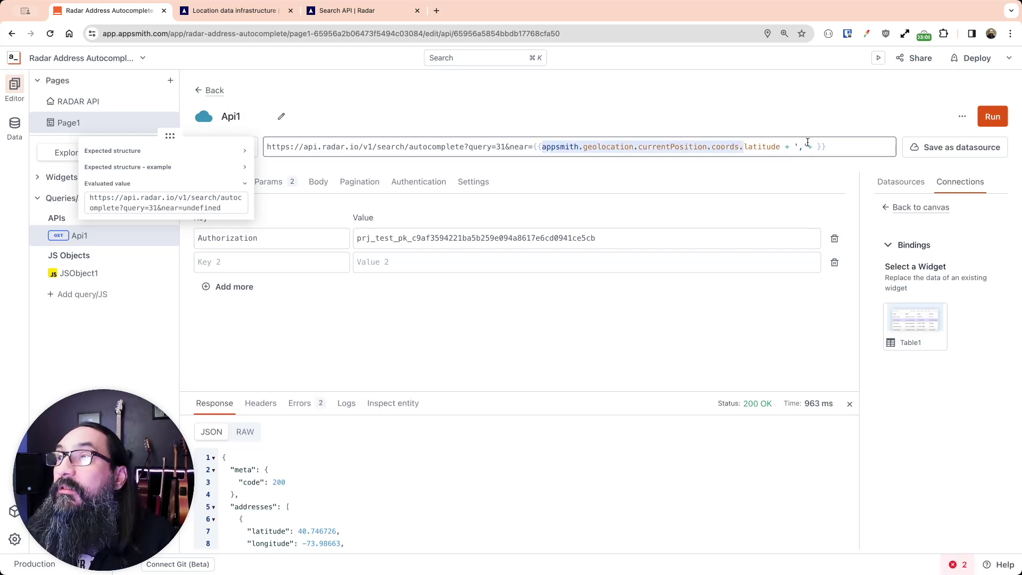
key(ctrl+c)
click(830, 146)
key(ctrl+v)
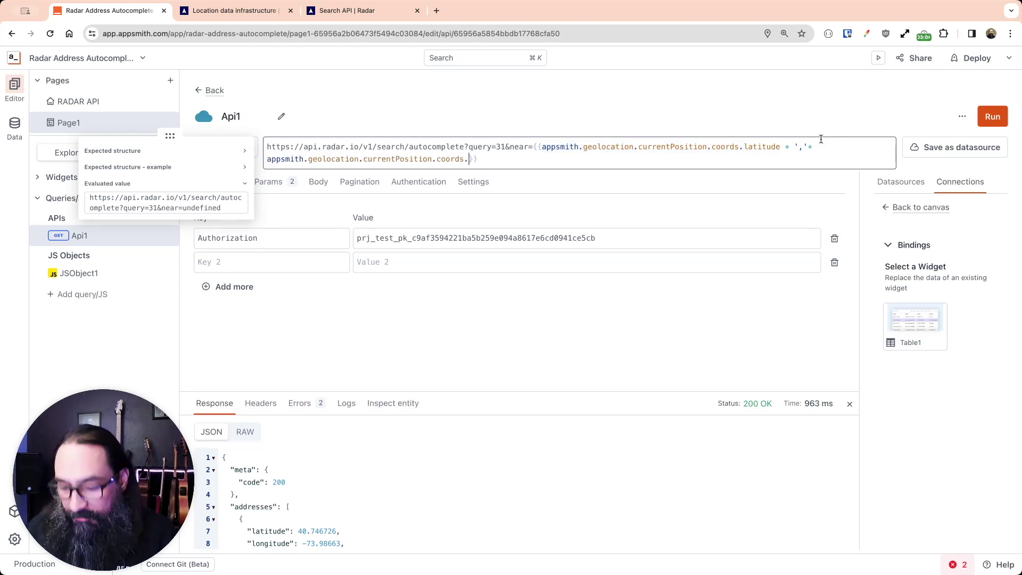
text(l)
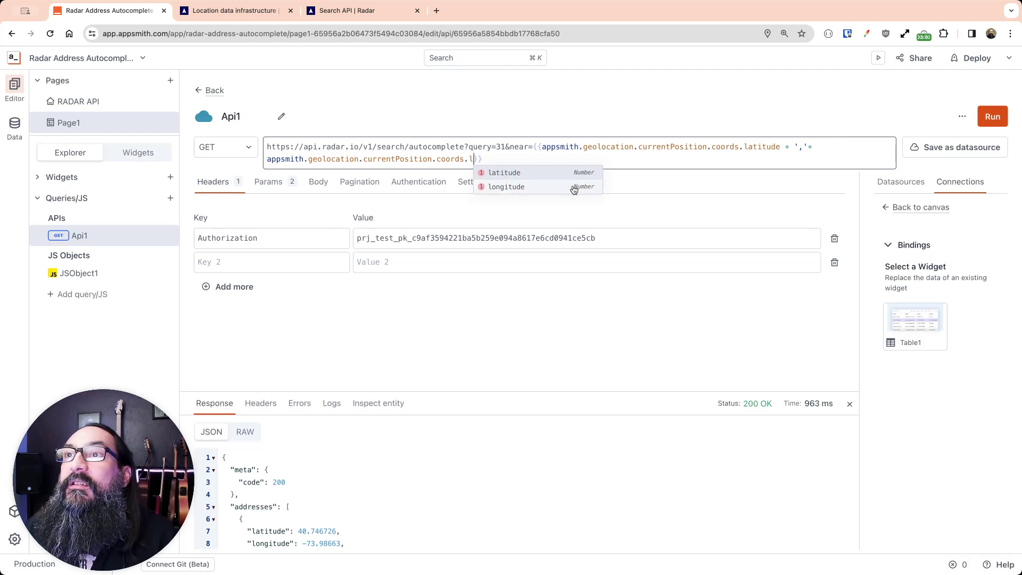
click(580, 186)
click(993, 117)
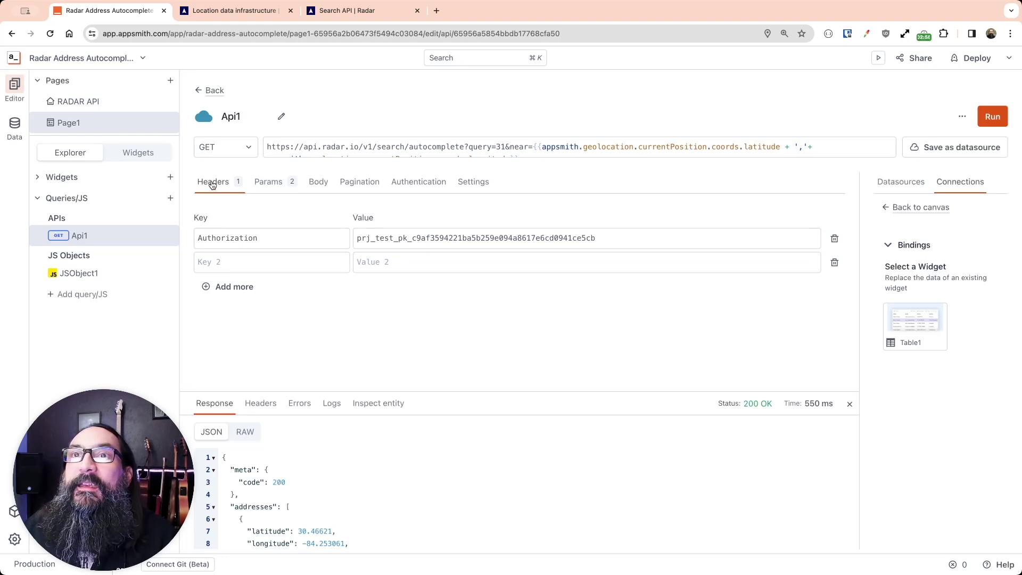
click(505, 146)
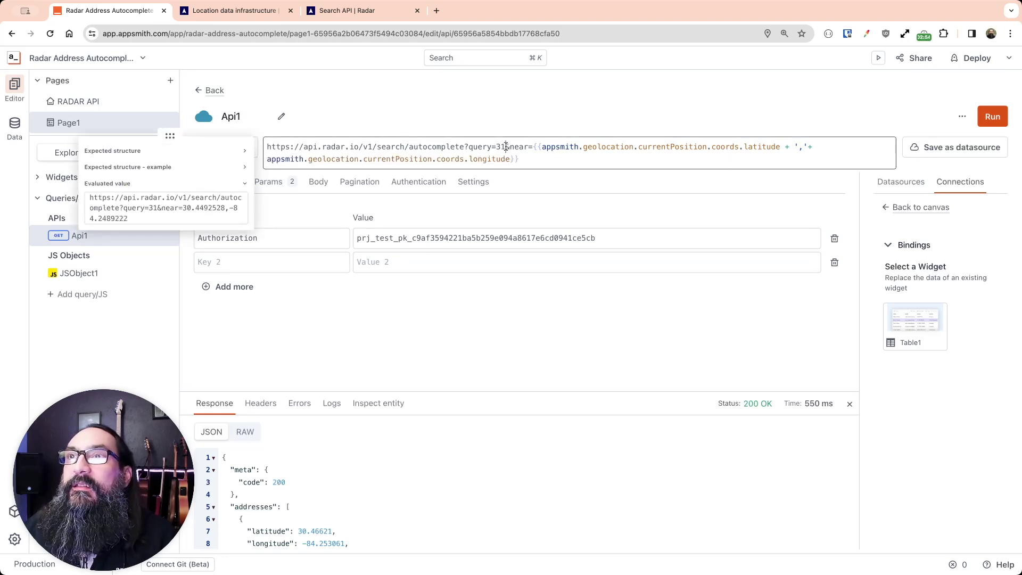
Return to the canvas to check the address table and preview Select1's sample options
click(263, 119)
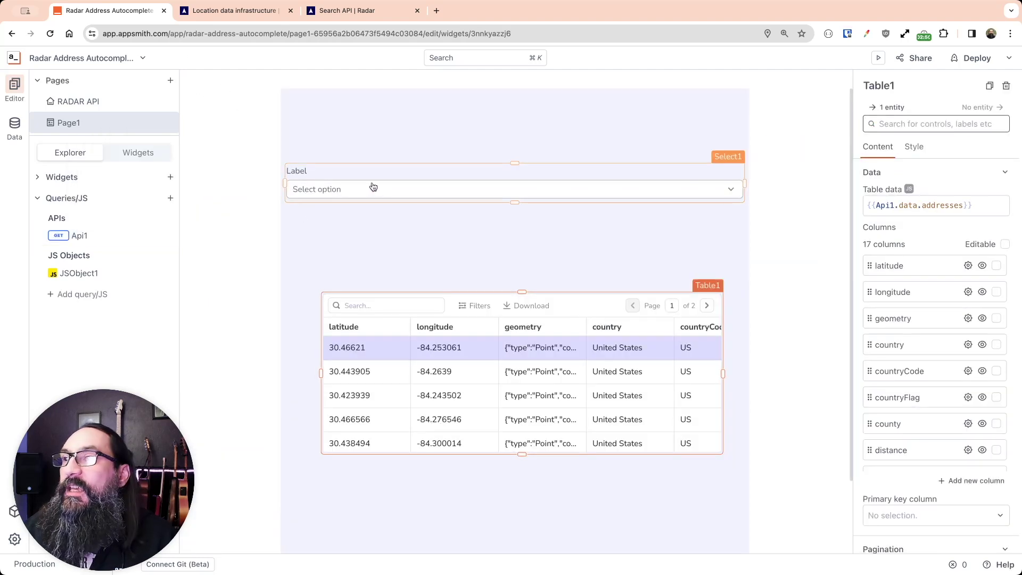
scroll(547, 289, down, 2)
scroll(903, 439, down, 3)
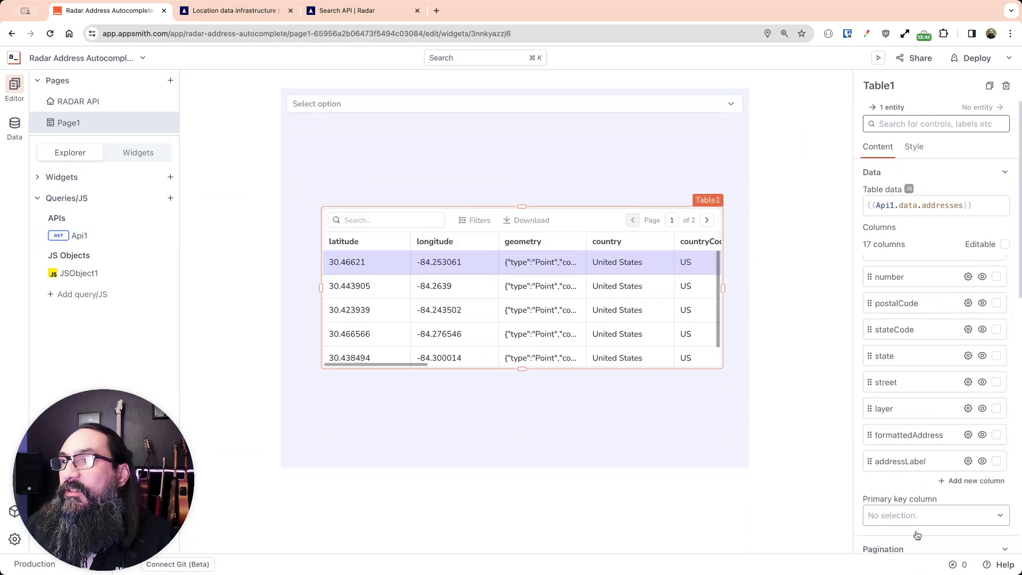
scroll(870, 491, down, 10)
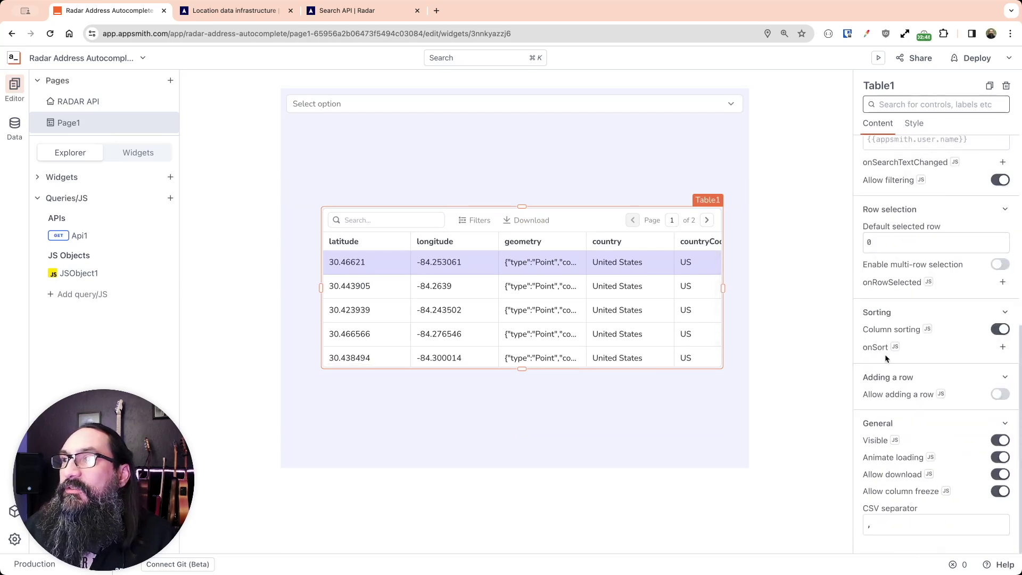
click(500, 105)
scroll(941, 407, down, 2)
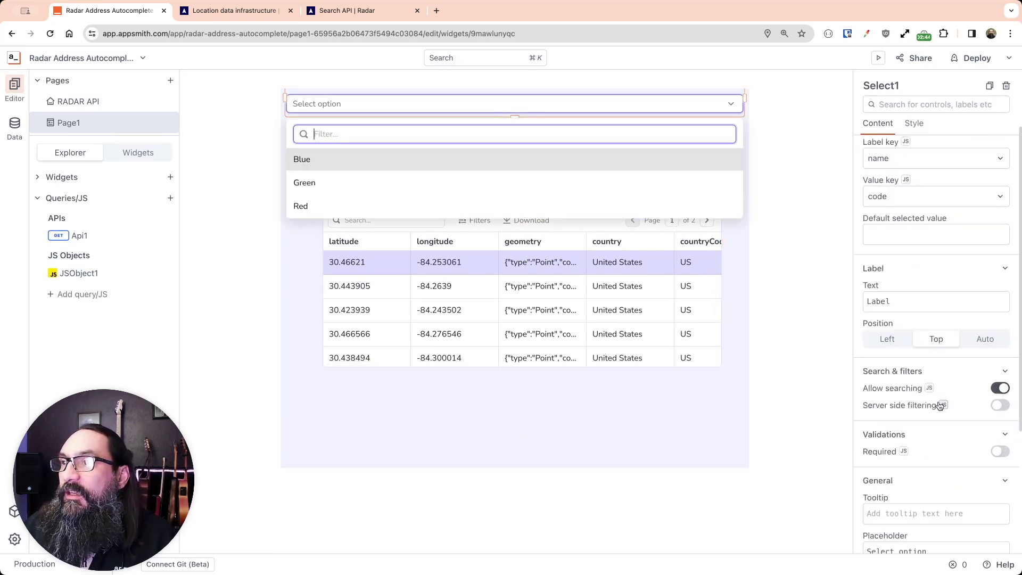
scroll(910, 501, down, 4)
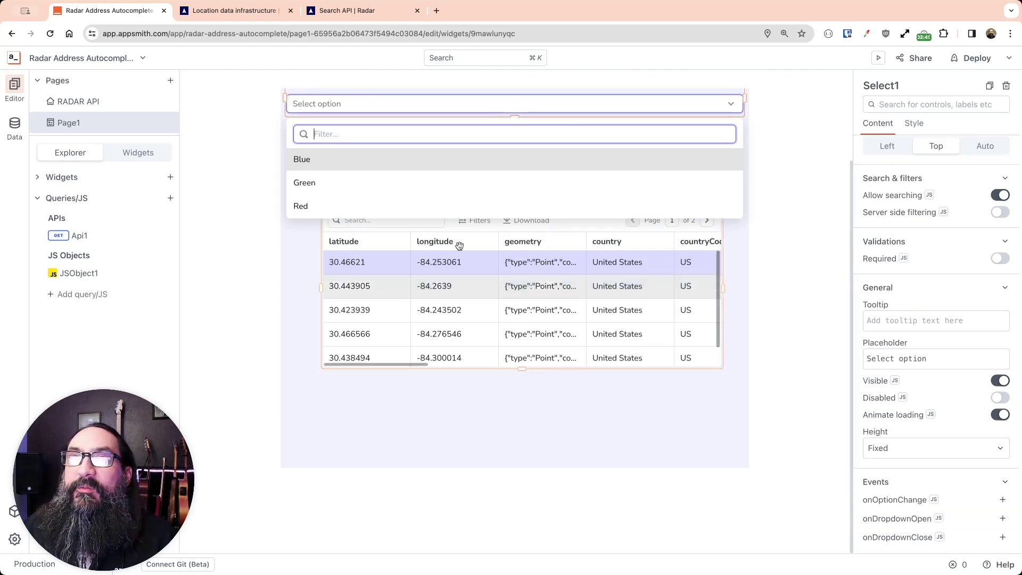
click(222, 252)
Add openDropdown calling setInterval to run Api1.run() every 1000 ms under 'timer'
click(112, 276)
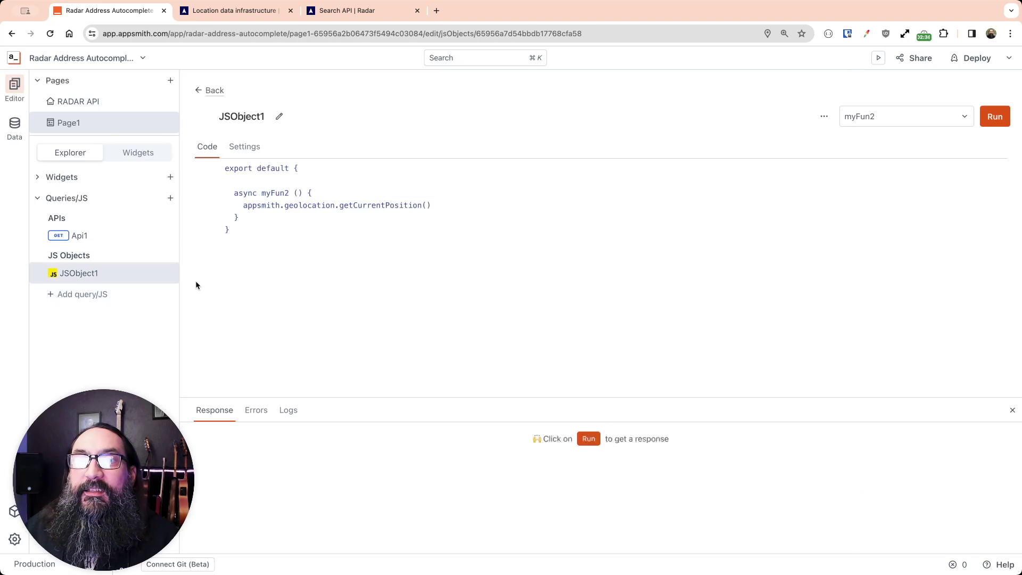
click(253, 216)
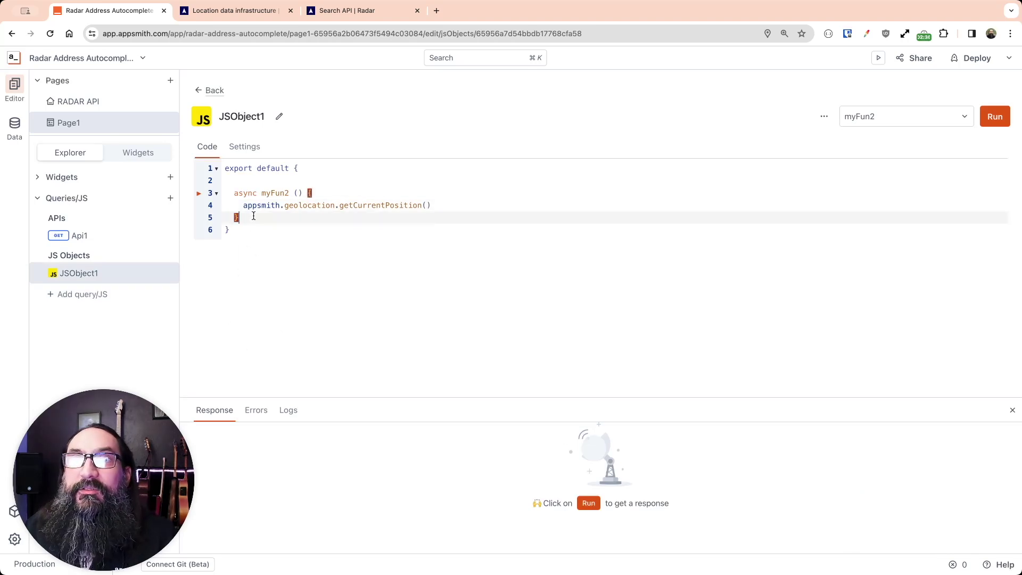
text(,)
key(Return)
key(Return)
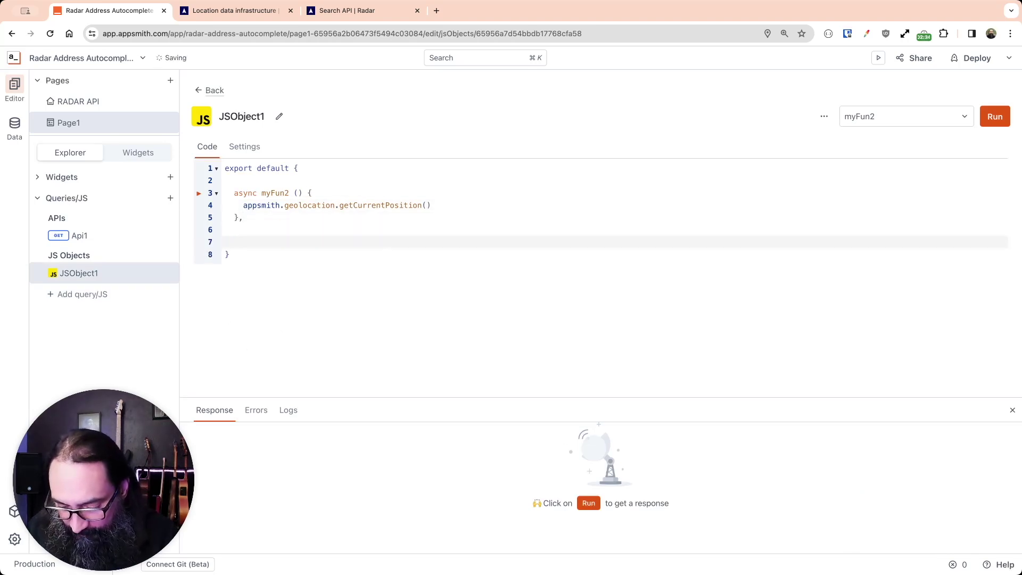
text(openDrop)
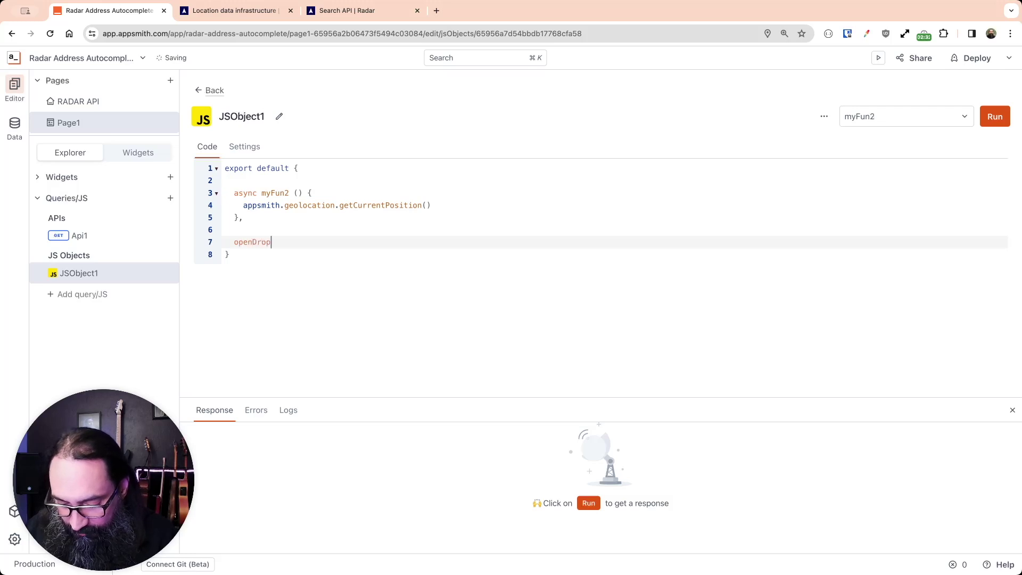
text(){)
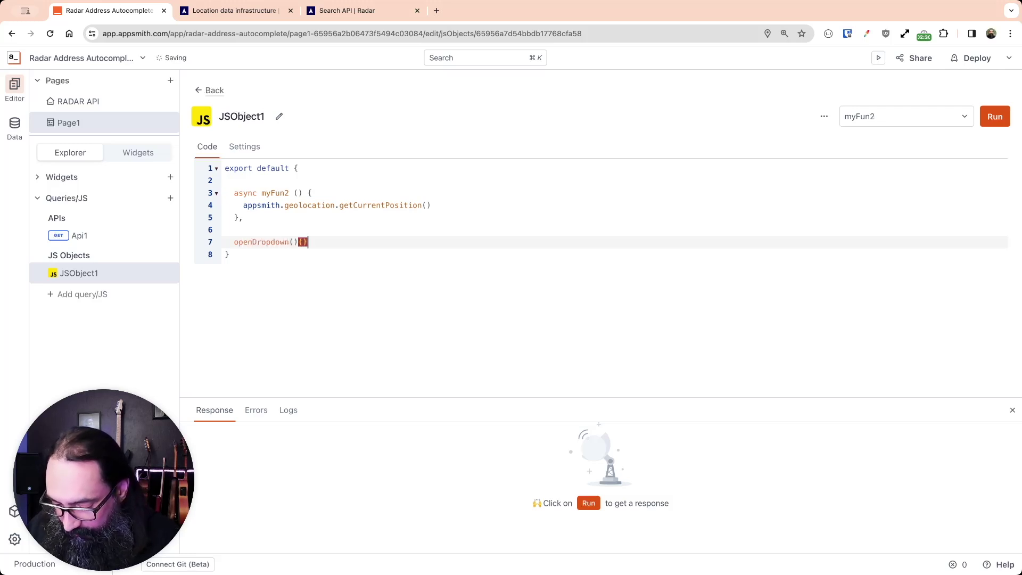
key(Return)
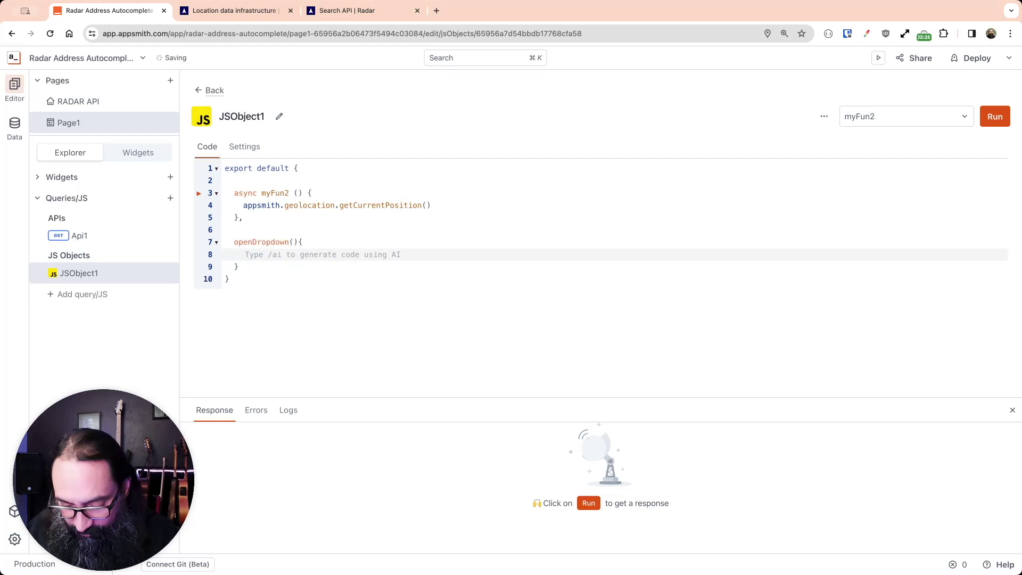
text(set)
key(Return)
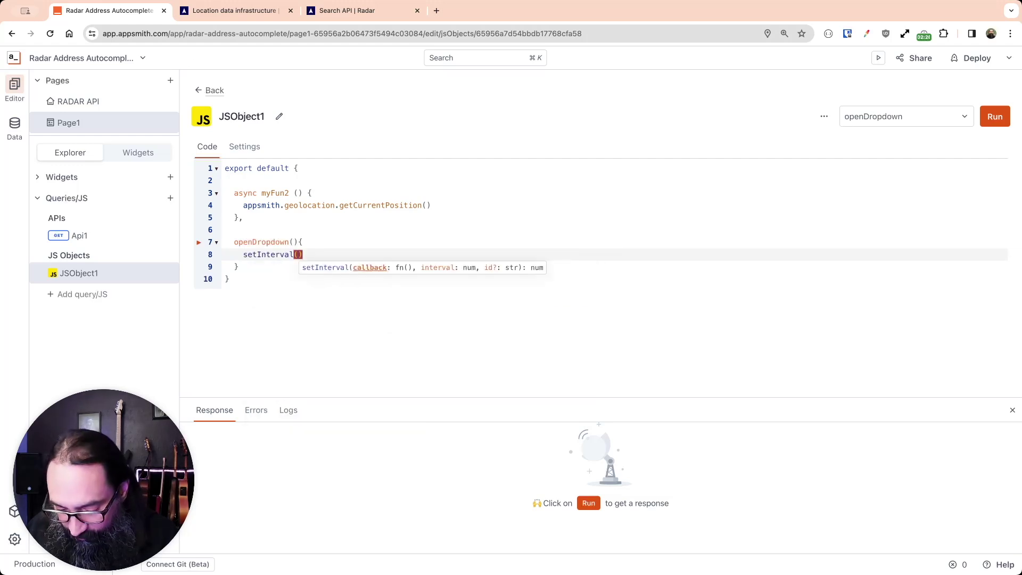
text(()=)
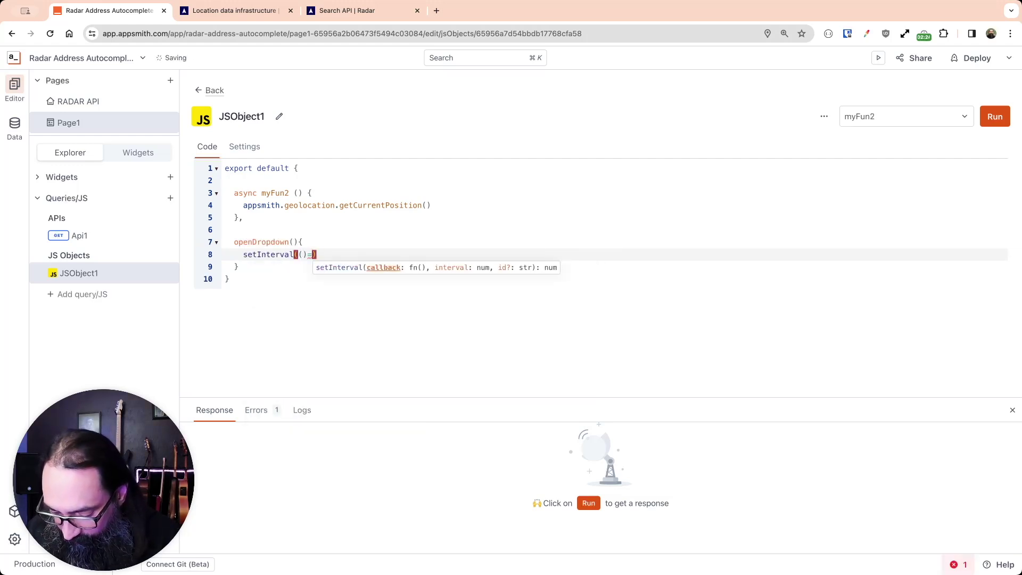
text(>{)
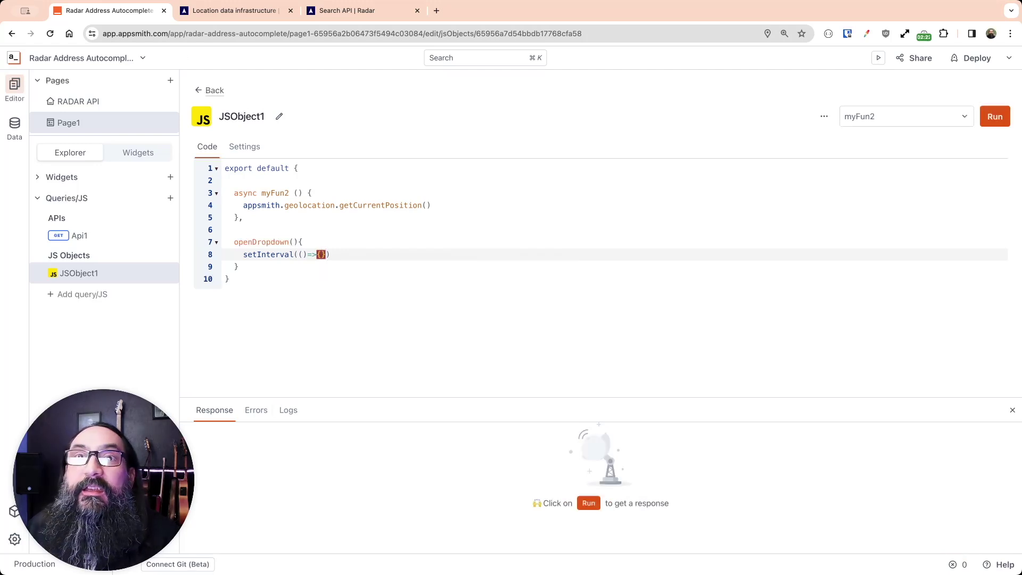
text(a)
key(Down)
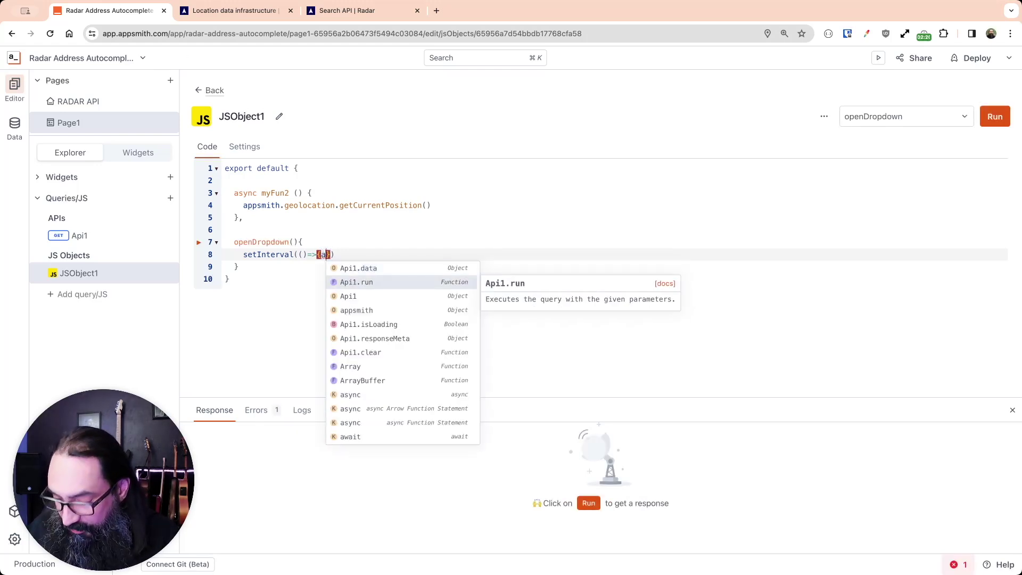
key(Return)
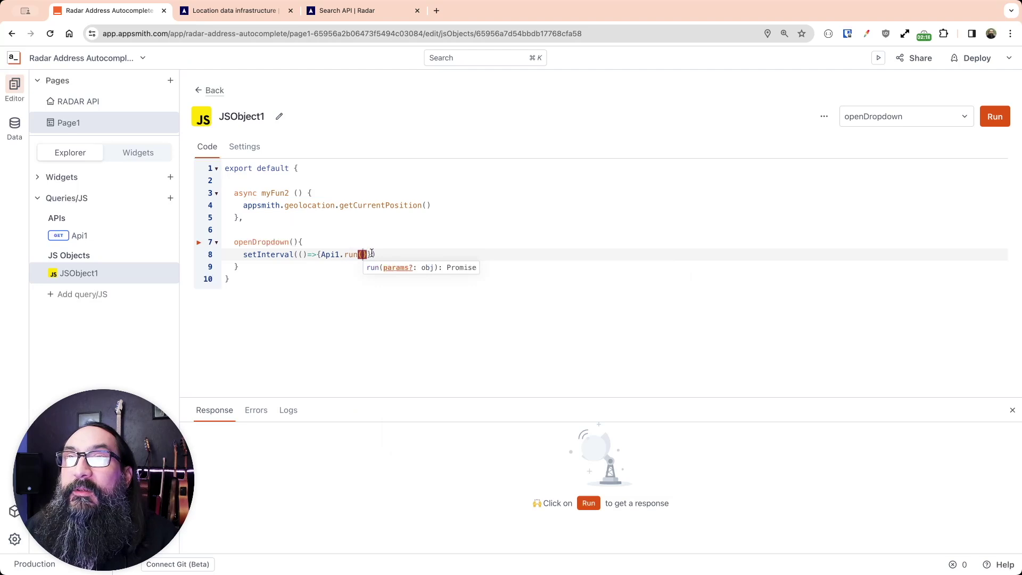
key(Right)
key(Right)
text(,1000)
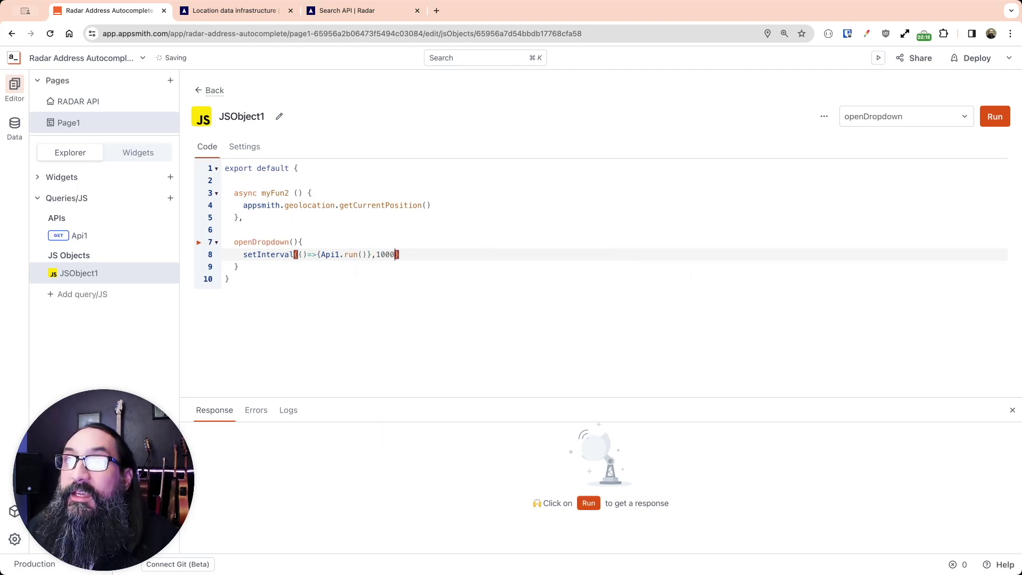
text(,')
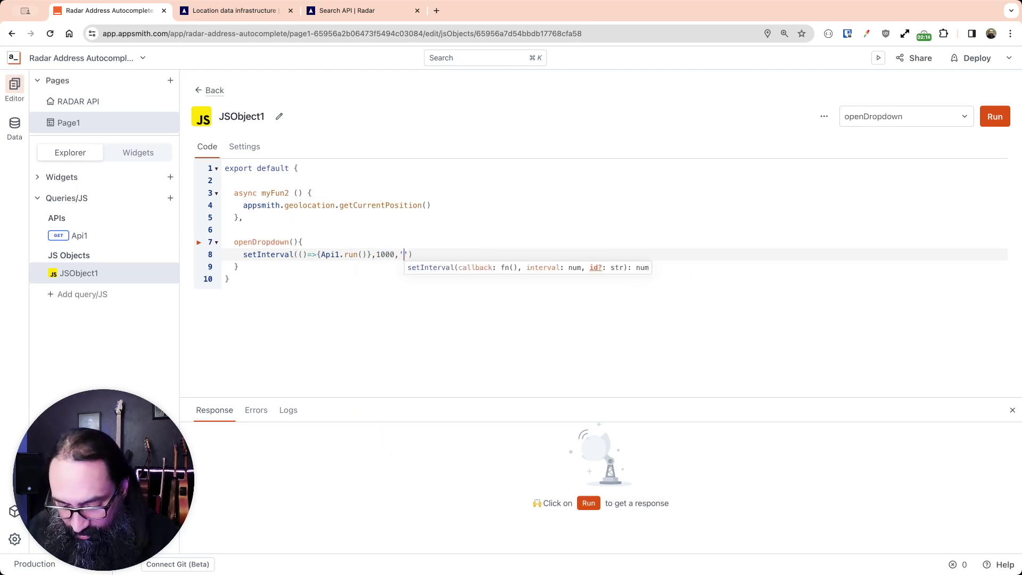
text(timer)
key(Right)
key(Right)
Add a closeDropdown function that calls clearInterval('timer')
click(296, 272)
text(,)
key(Return)
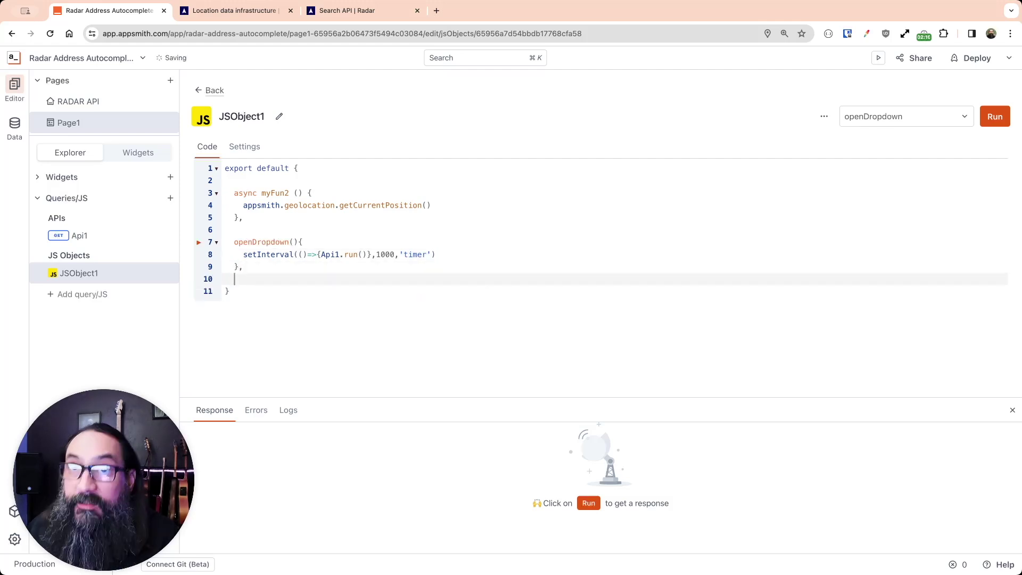
key(Return)
text(op)
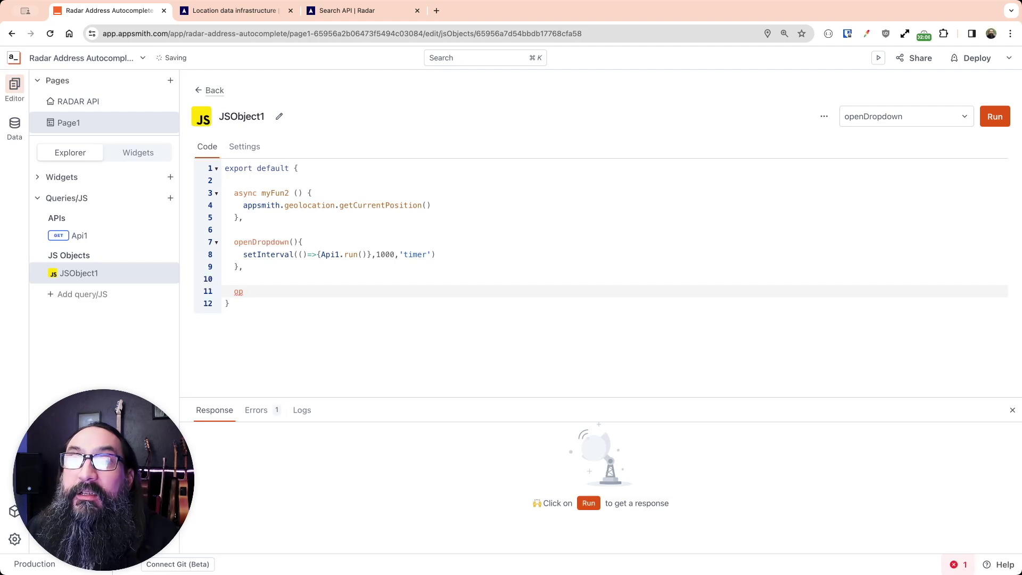
key(BackSpace)
text(closeDro)
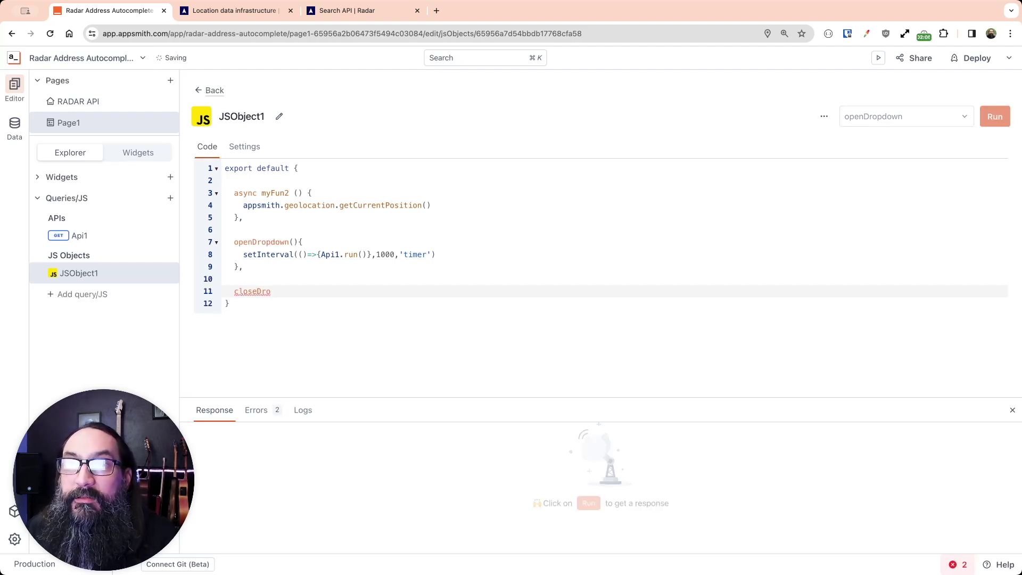
text(pdown)
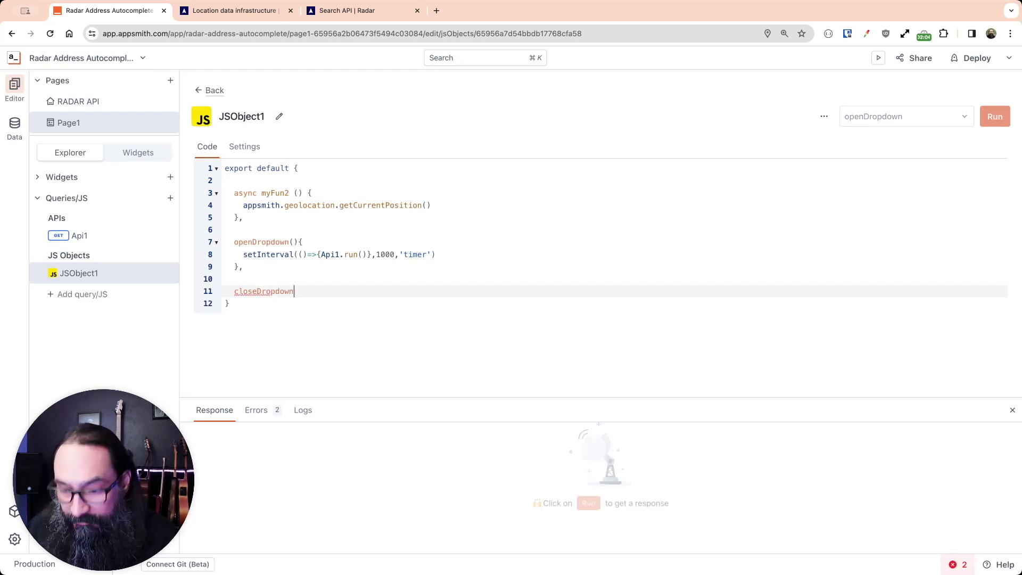
text((){)
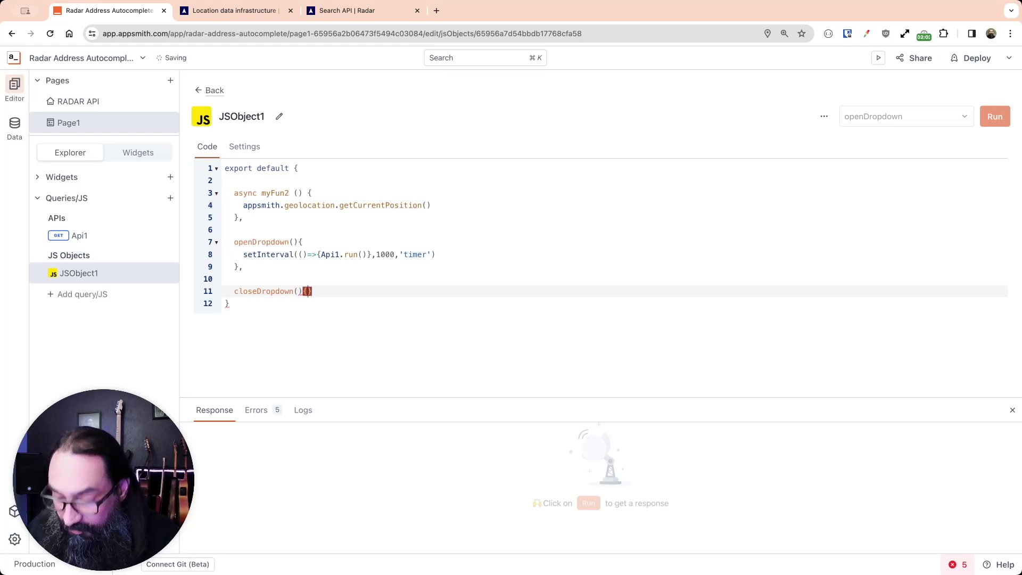
key(Return)
text(cle)
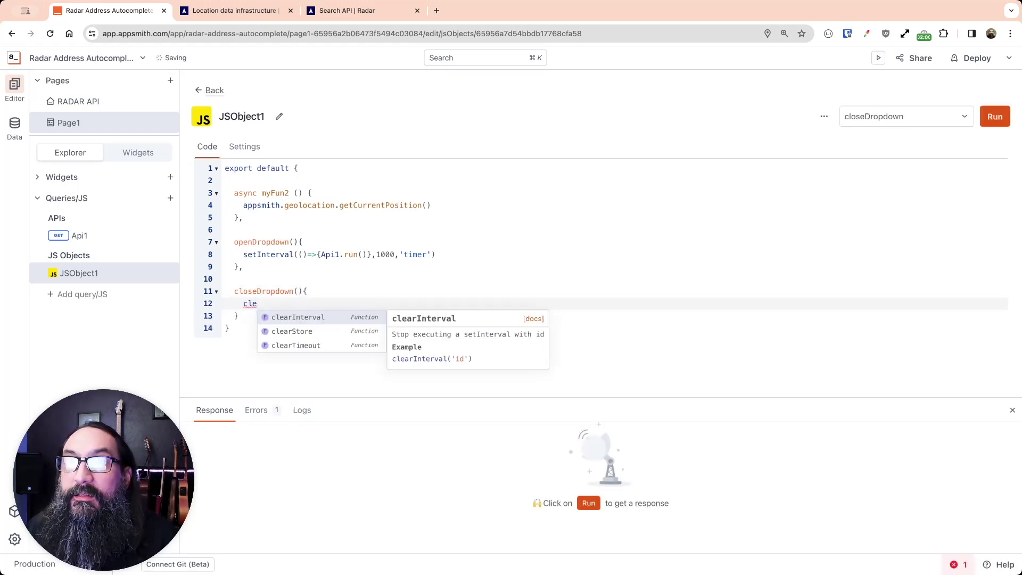
key(Return)
text(')
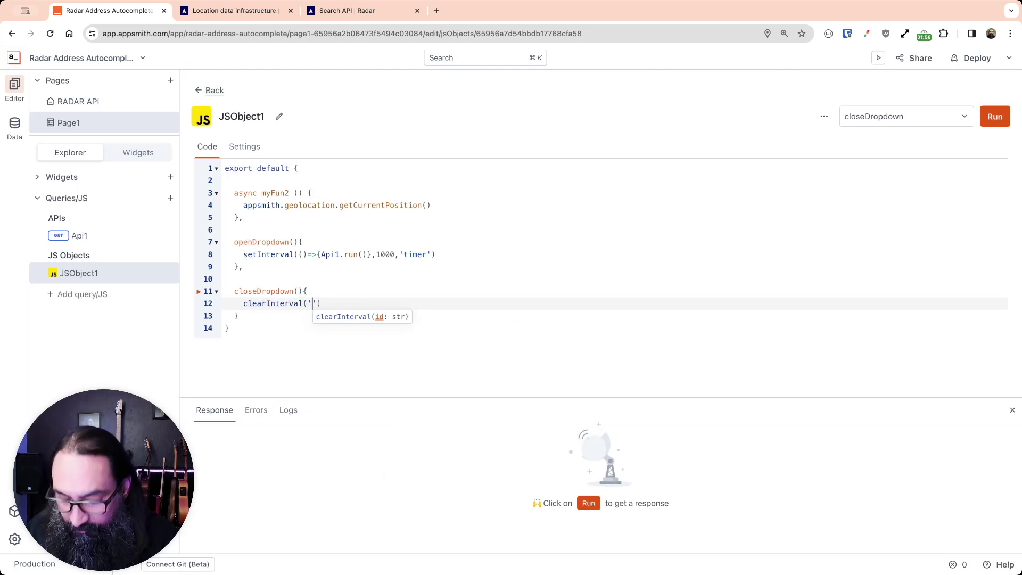
text(timer)
click(241, 311)
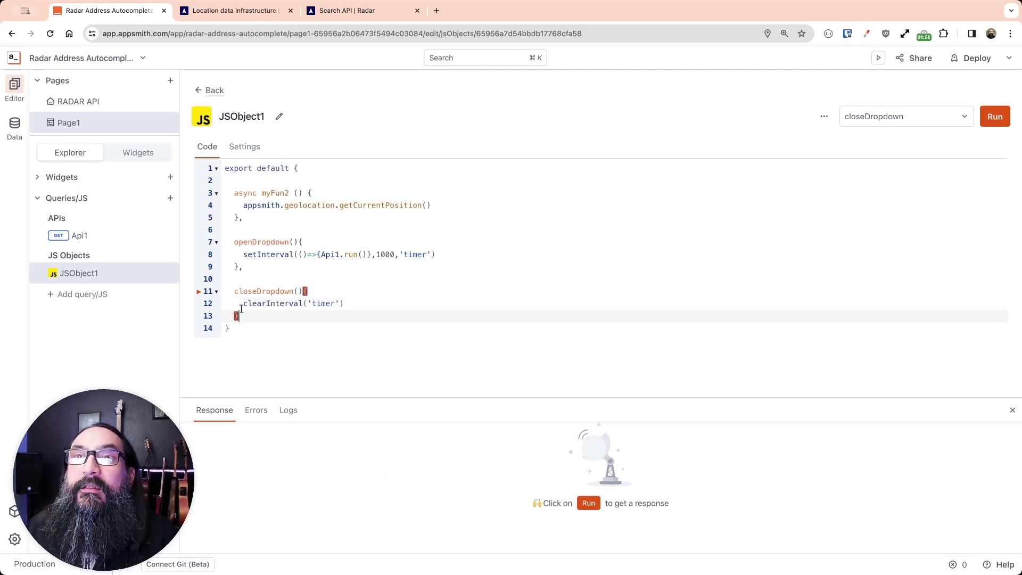
Bind Select1's onDropdownOpen to JSObject1.openDropdown and onDropdownClose to closeDropdown
click(214, 91)
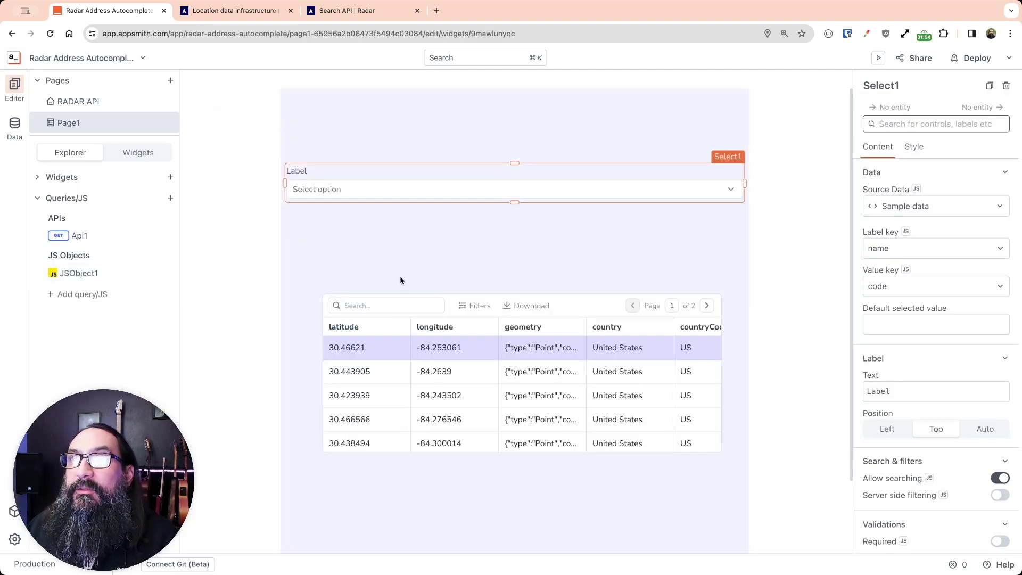
scroll(932, 486, down, 5)
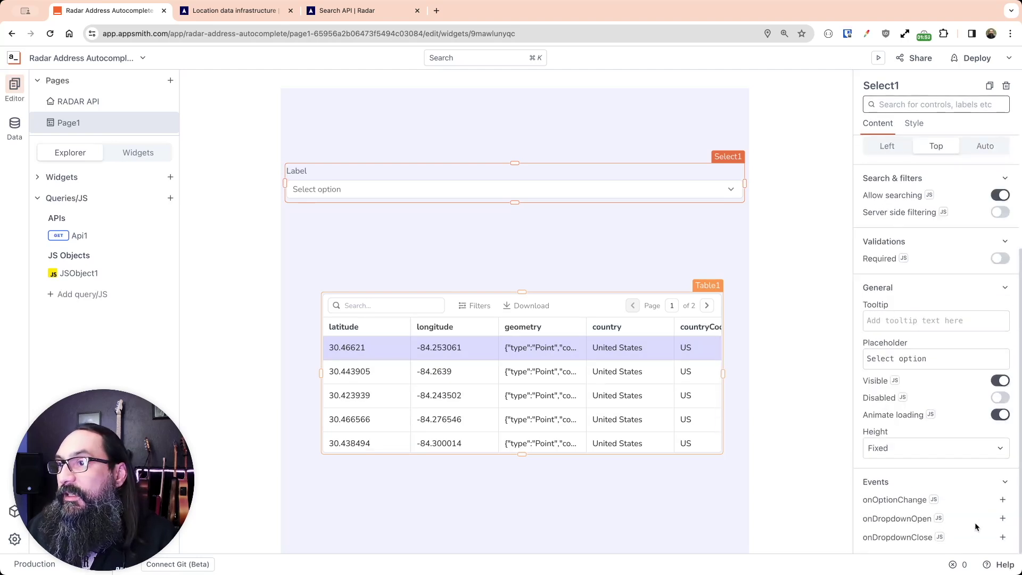
click(1002, 518)
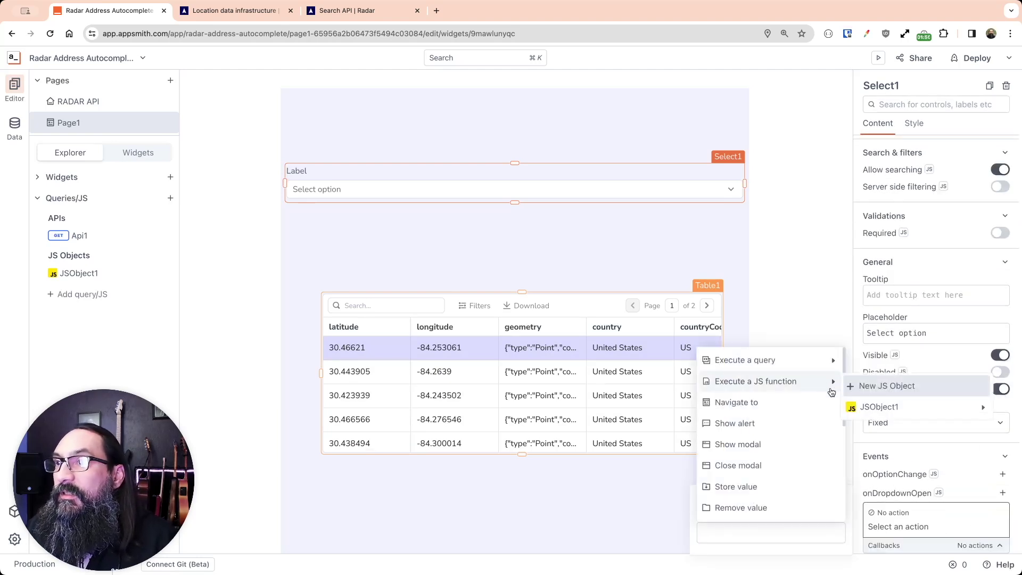
mouse_move(880, 406)
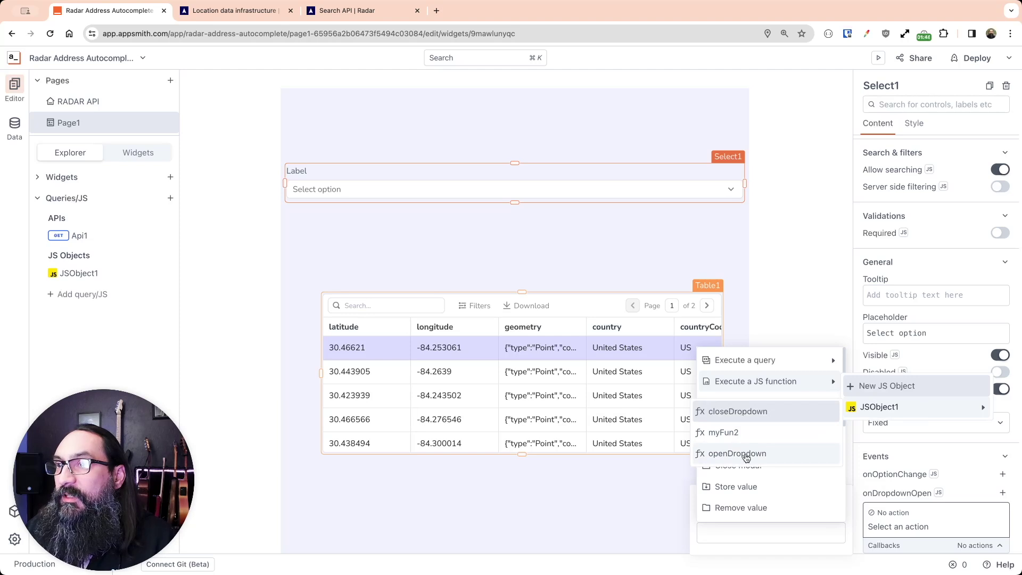
click(747, 454)
click(876, 491)
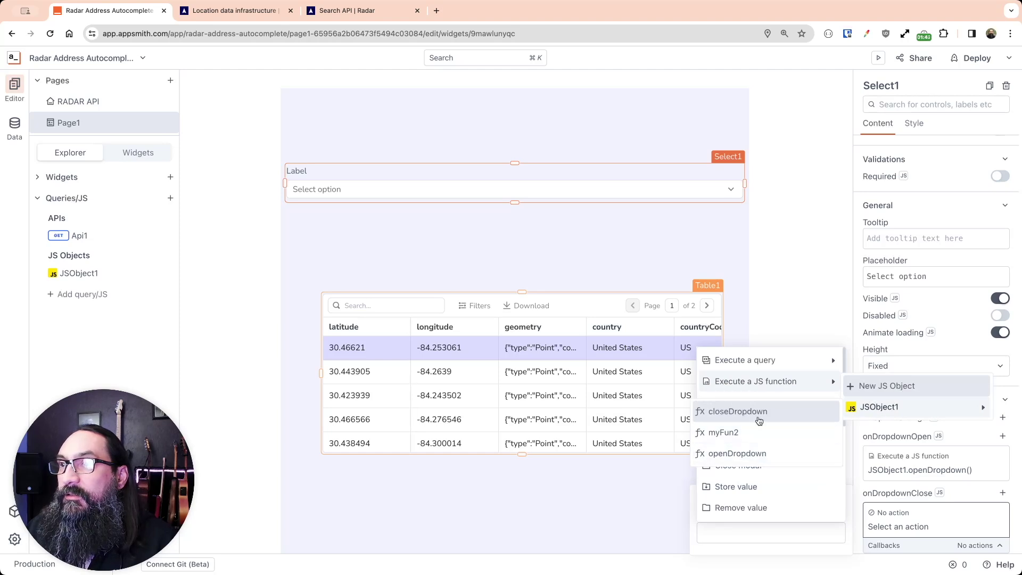
click(759, 416)
click(355, 261)
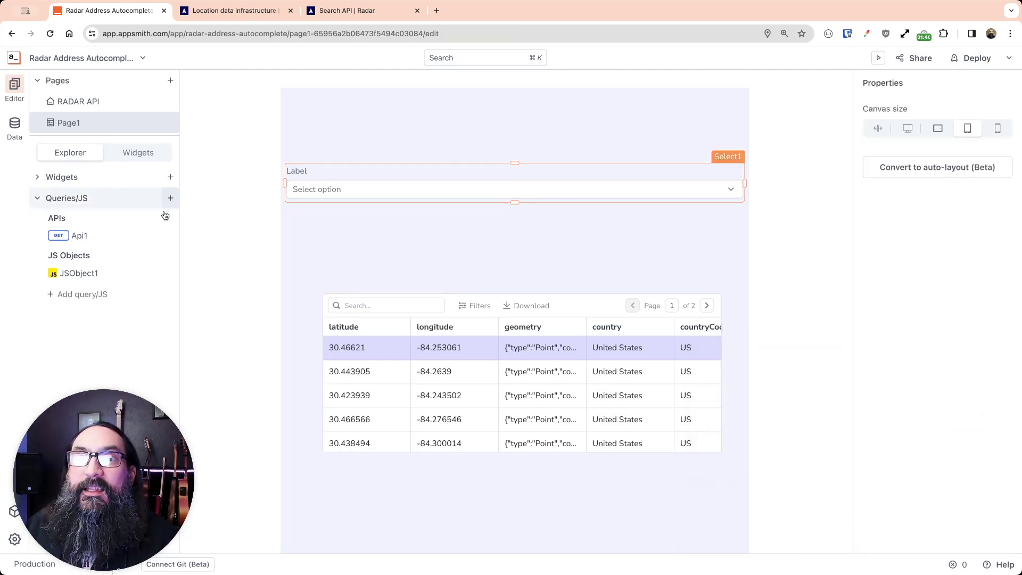
click(120, 277)
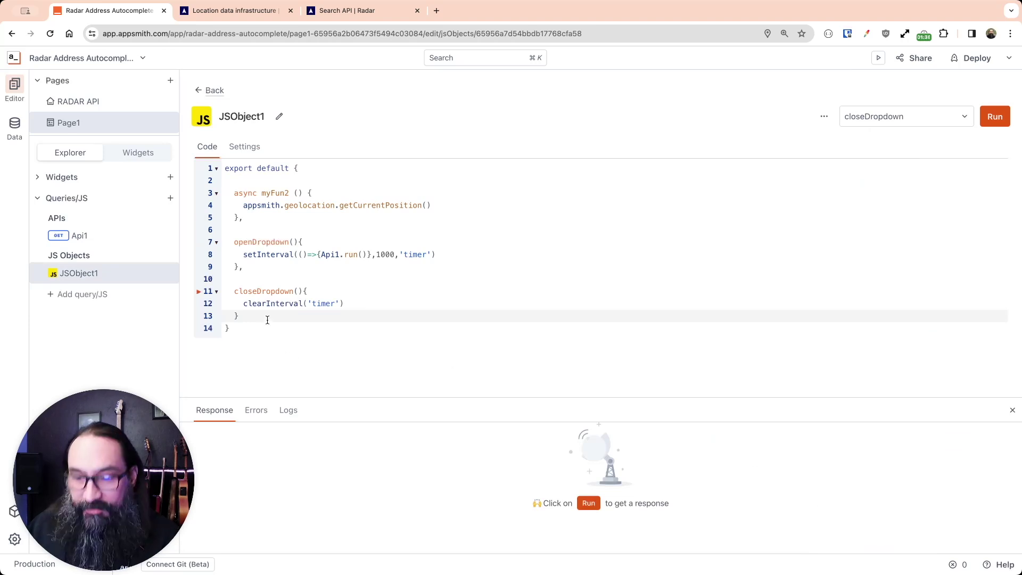
text(,)
Start a selectOptions function that maps over Api1.data.addresses
key(Return)
key(Return)
text(selectOp)
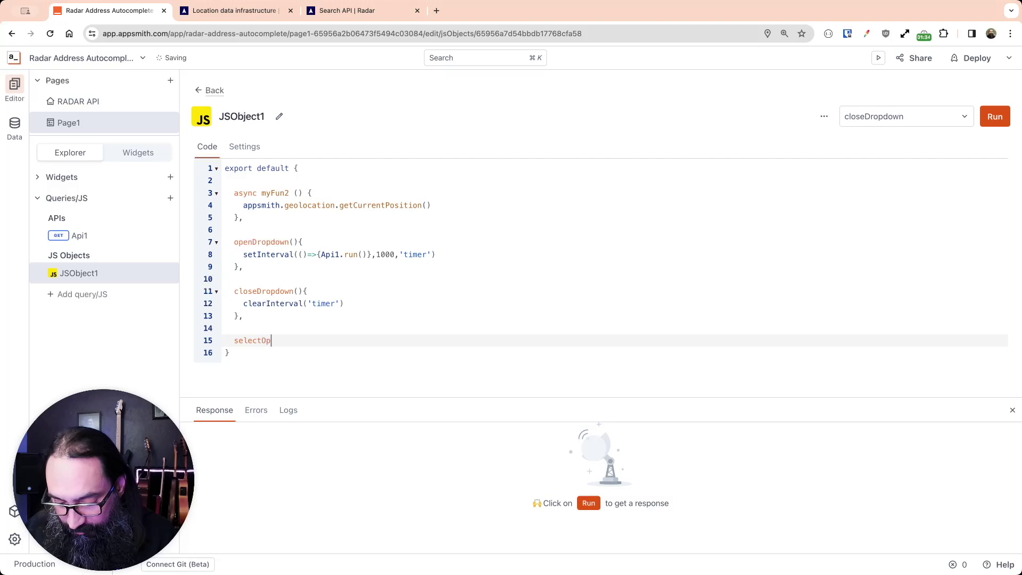
text(tions(){)
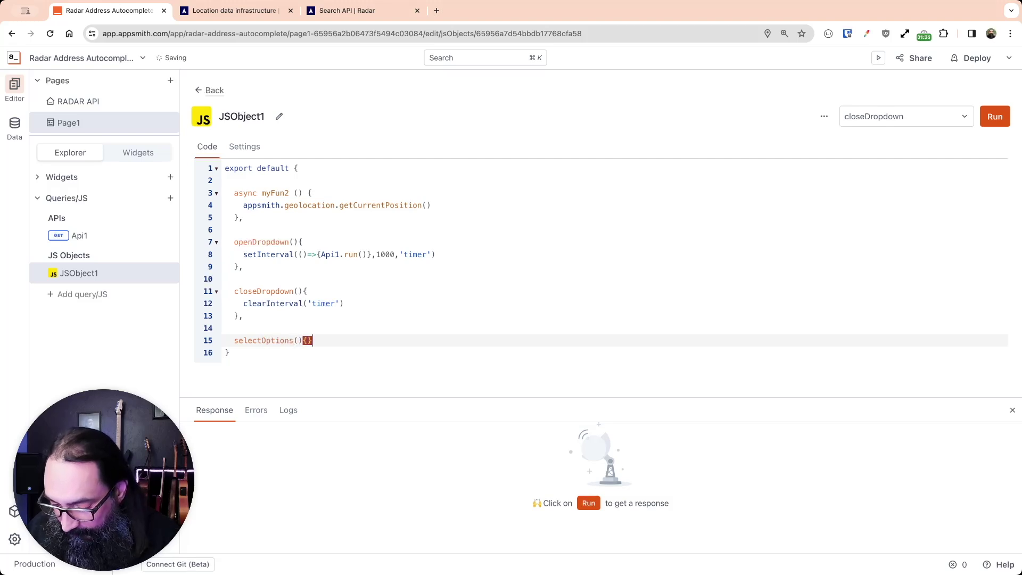
key(Return)
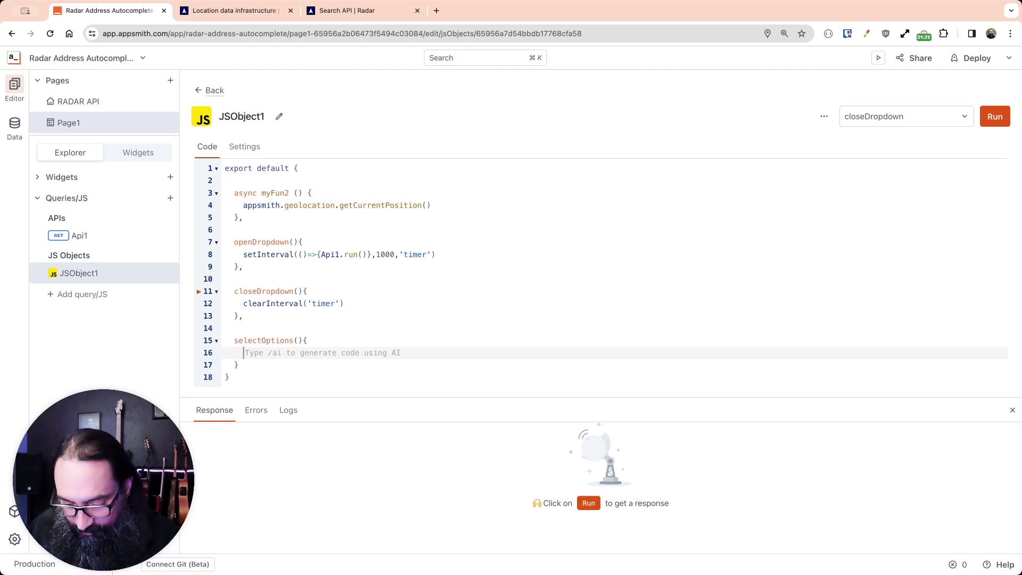
text(Api1)
key(Return)
text(.data.)
key(Return)
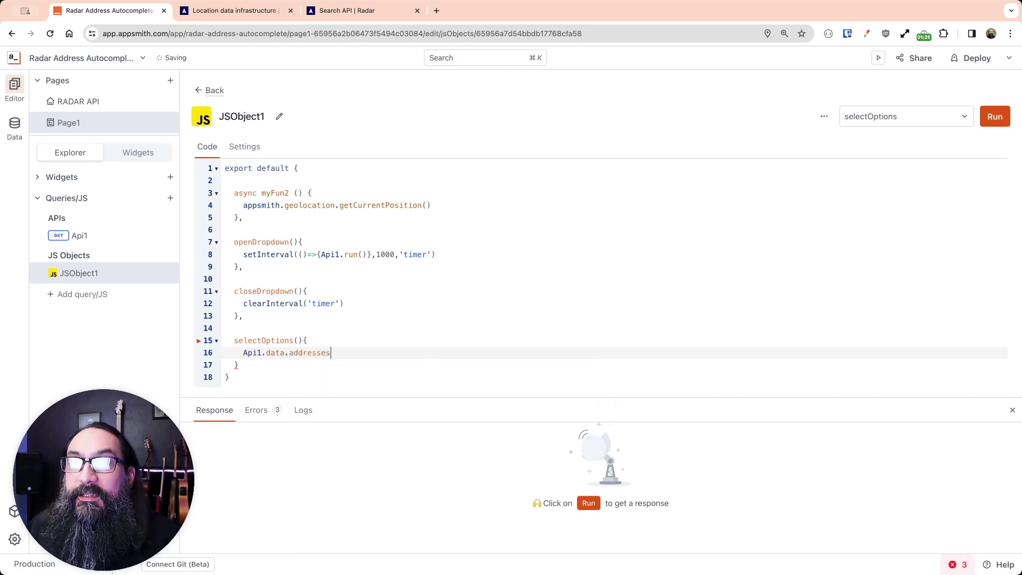
text(.map)
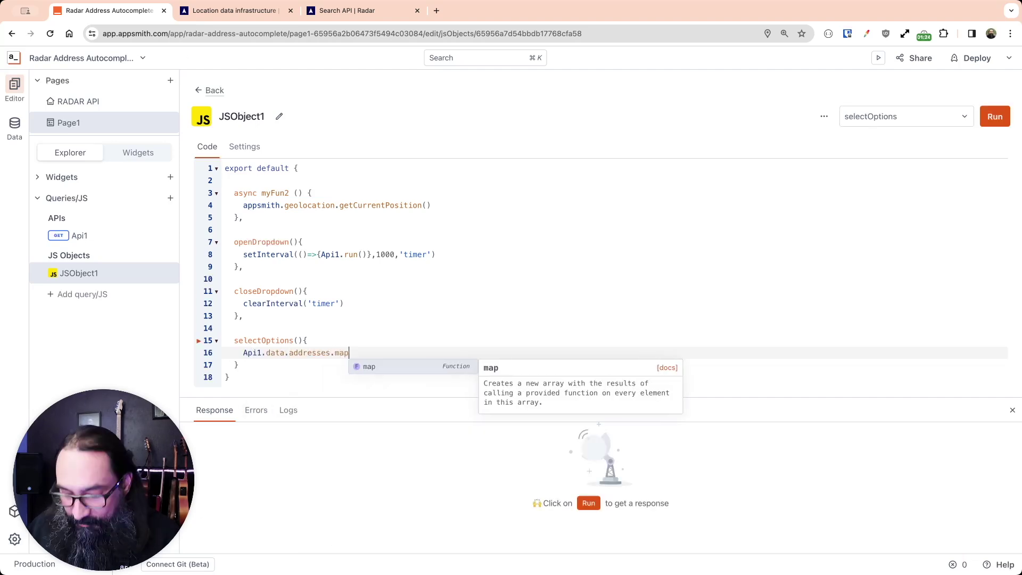
key(Return)
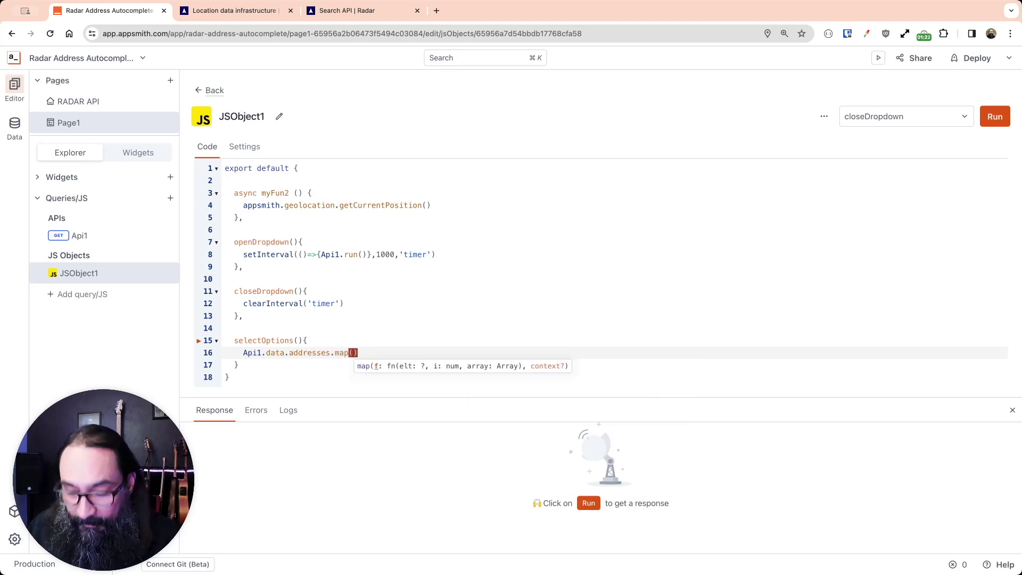
text(a=>)
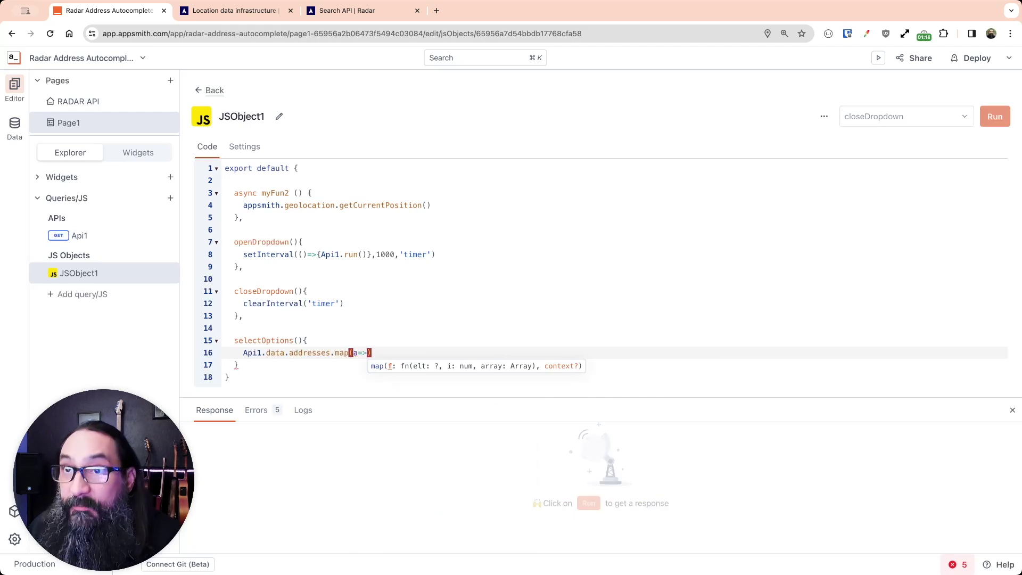
text({)
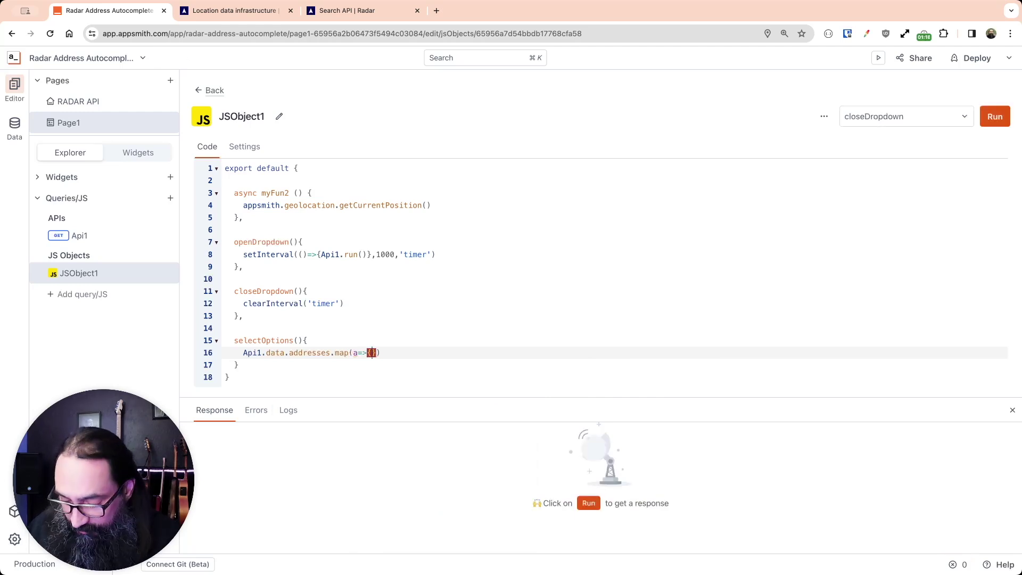
Map each address to label and value formattedAddress, add return, and run selectOptions
click(368, 351)
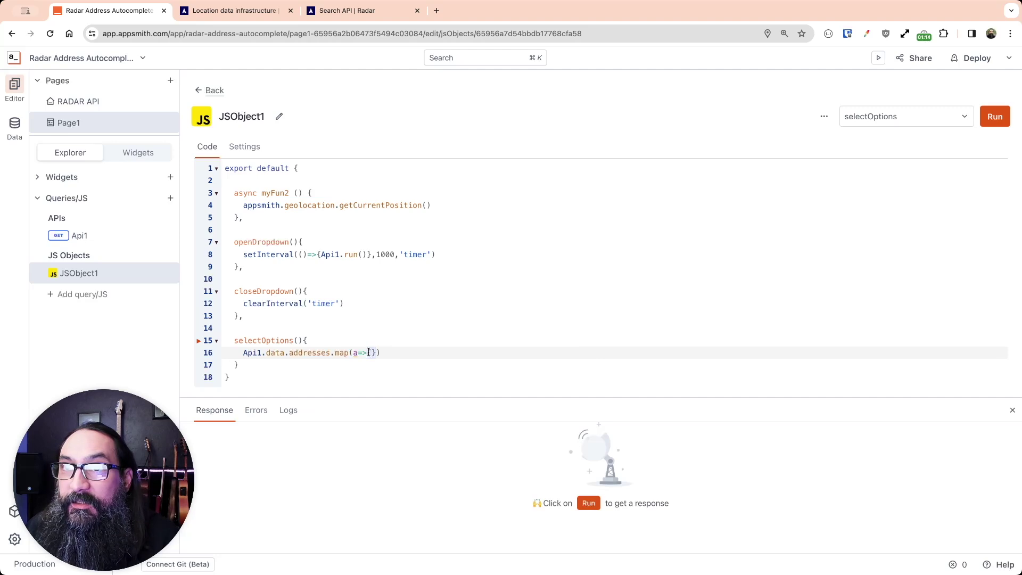
text(()
key(Right)
key(Right)
text())
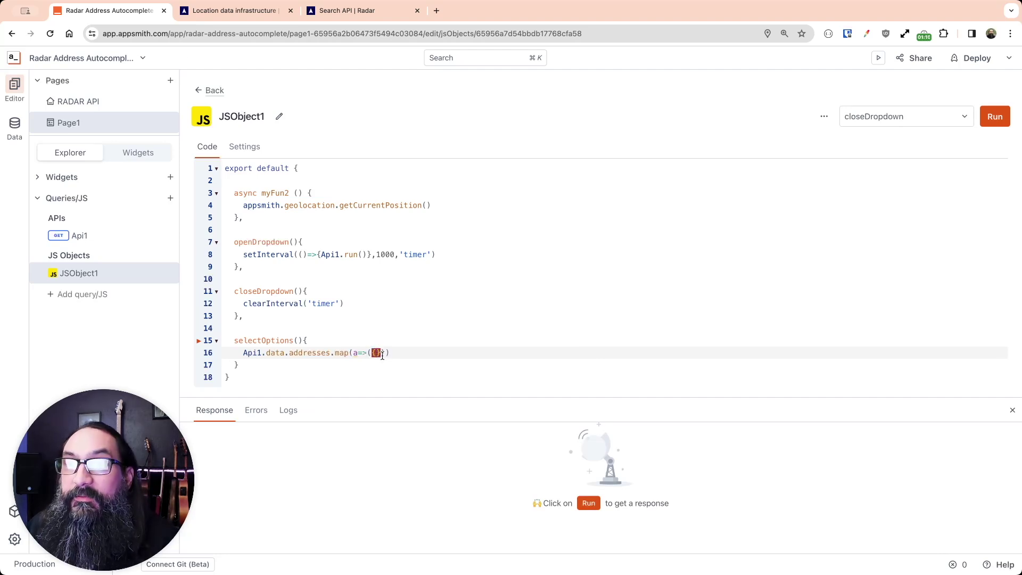
text(l)
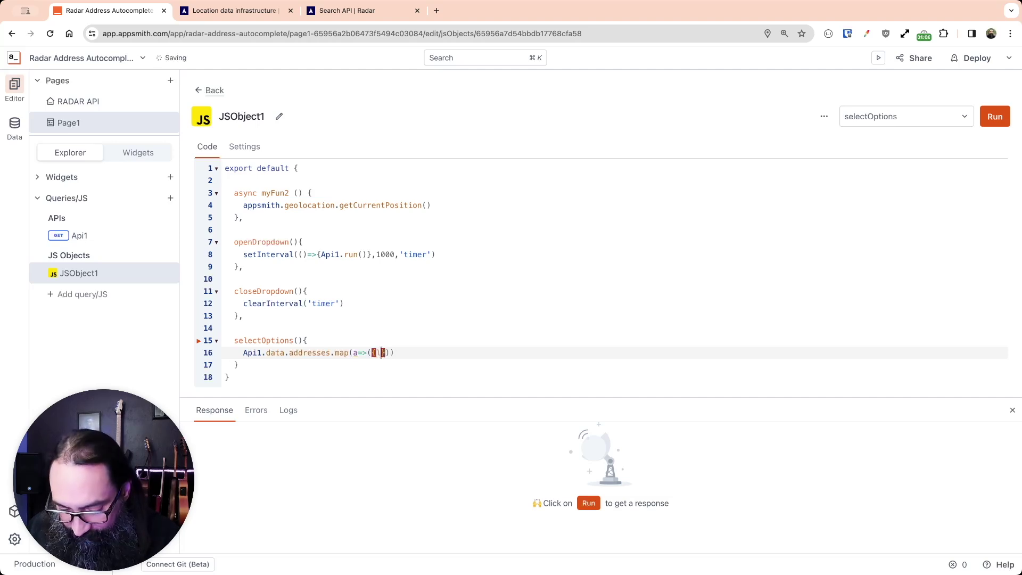
text(,value)
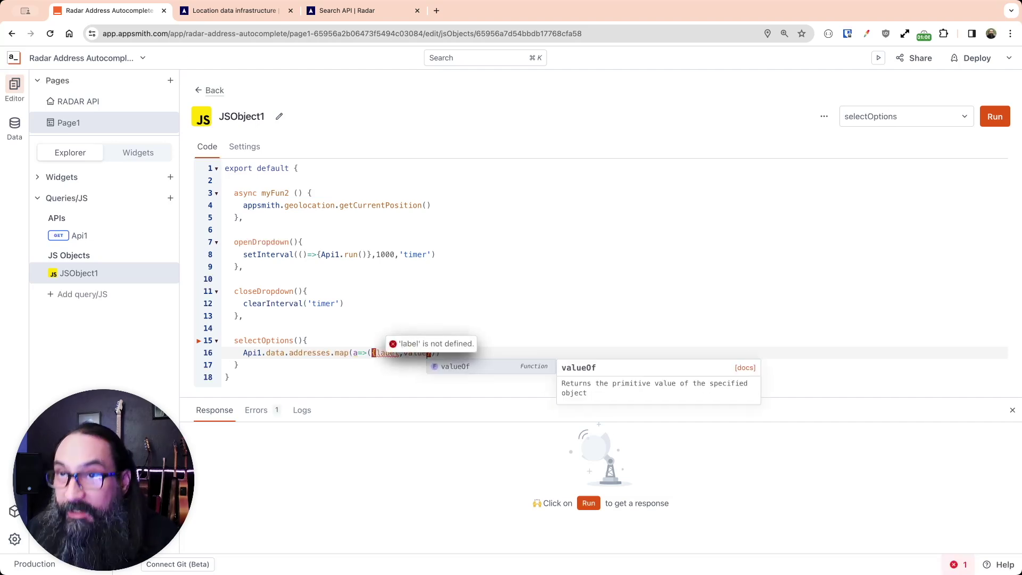
click(399, 353)
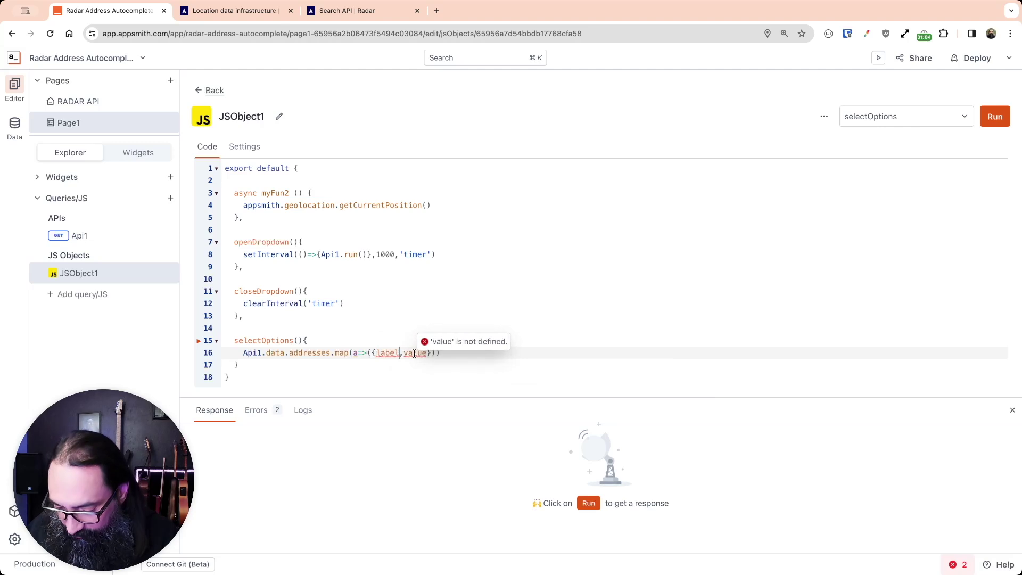
text(:a)
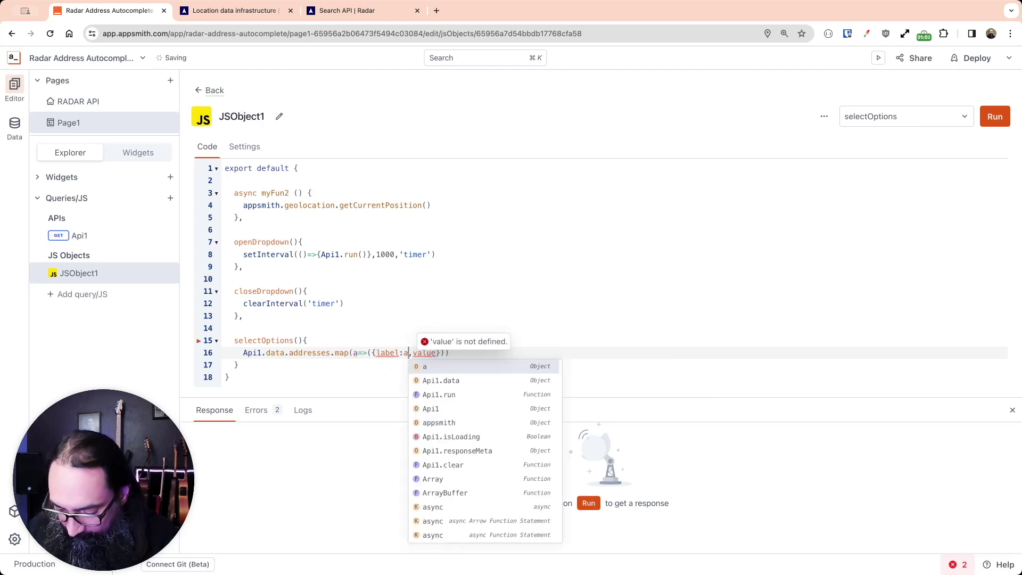
text(.)
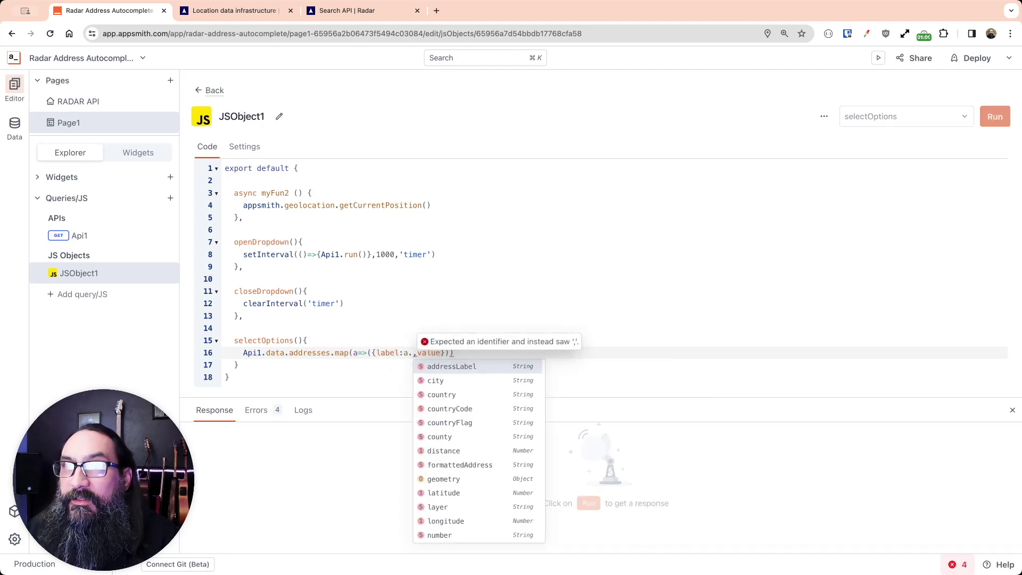
text(f)
key(Return)
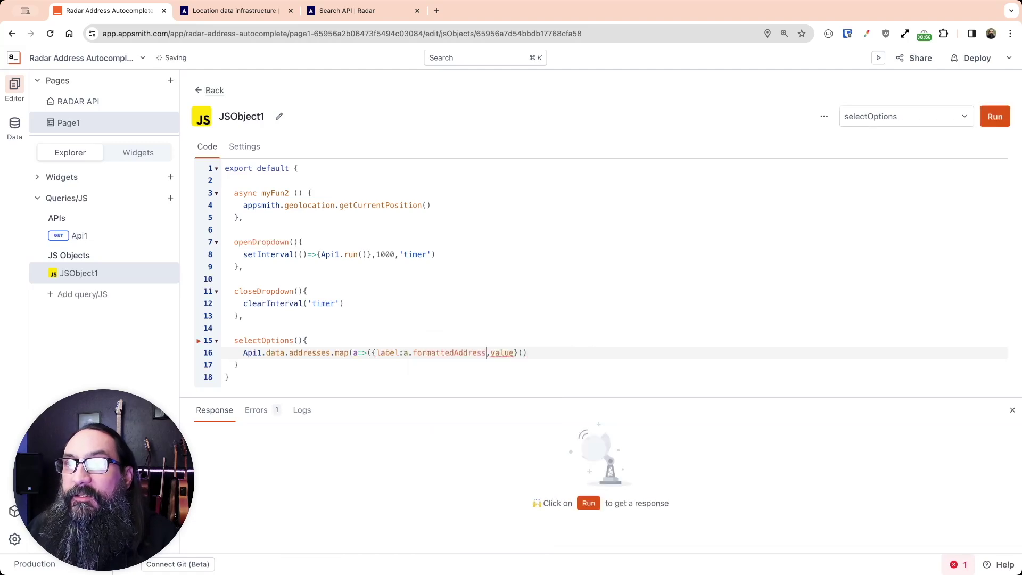
click(516, 352)
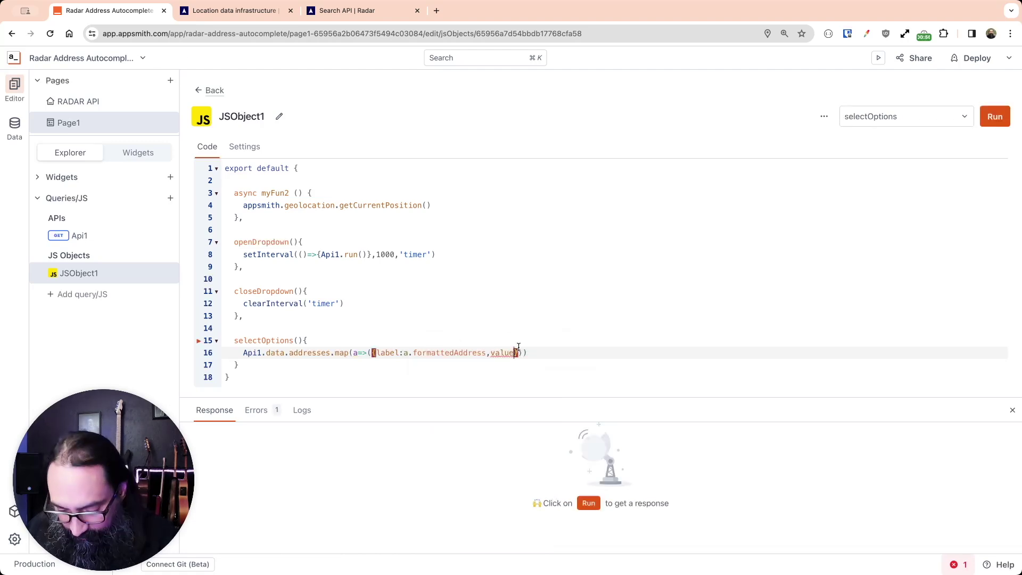
text(:a.fo)
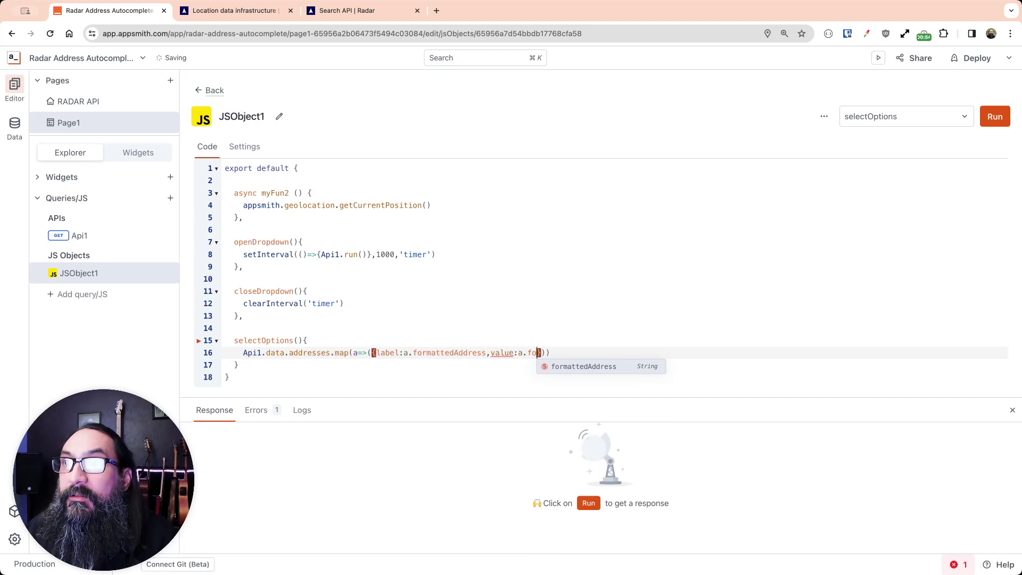
key(Return)
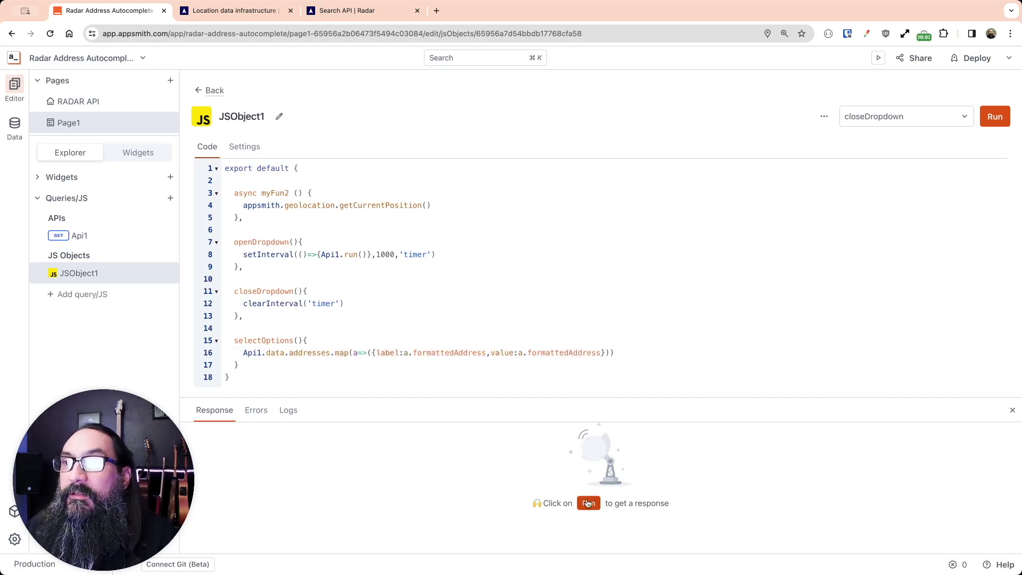
click(236, 352)
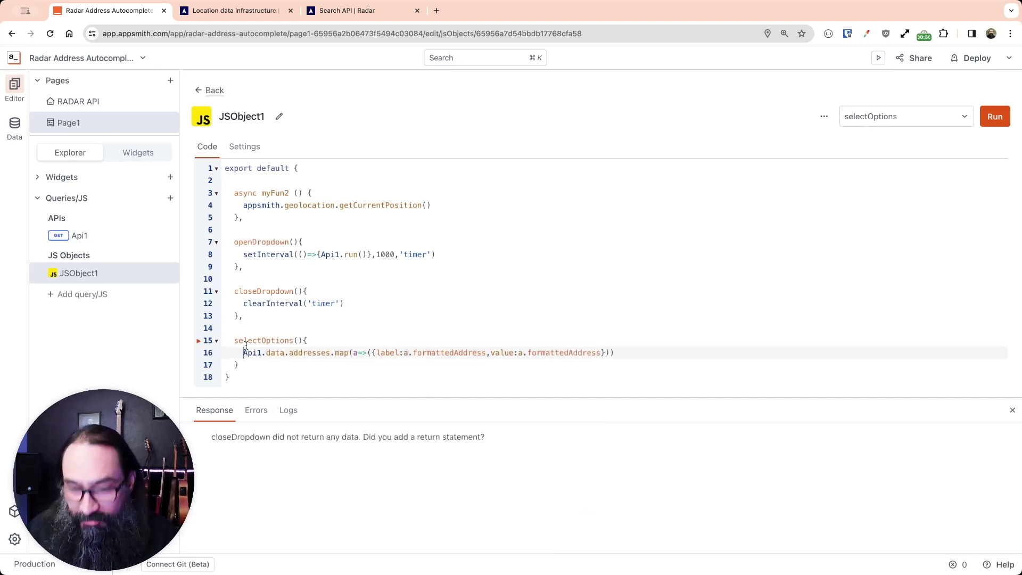
text(return)
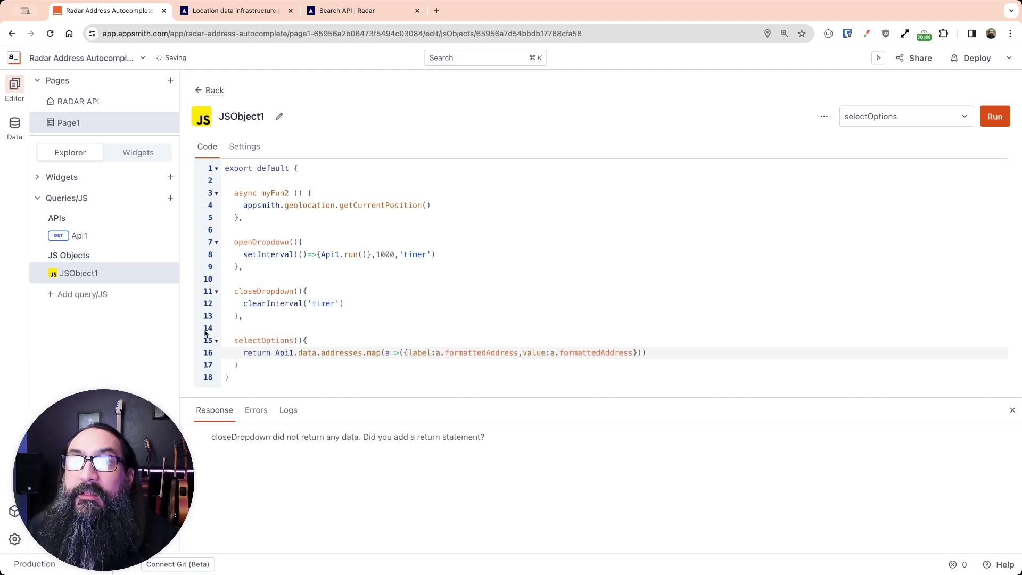
key(ctrl+Return)
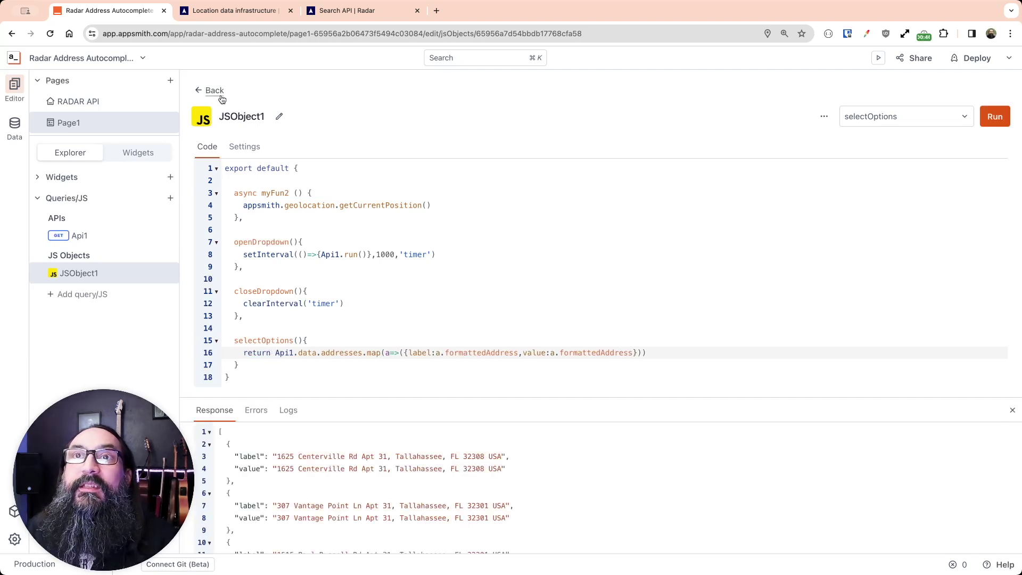
click(216, 92)
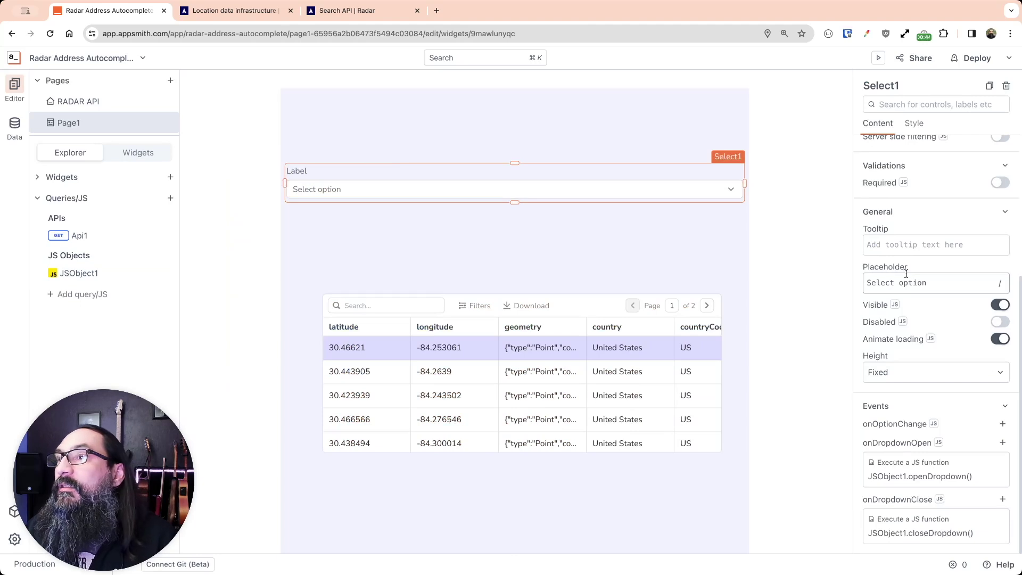
scroll(894, 255, up, 5)
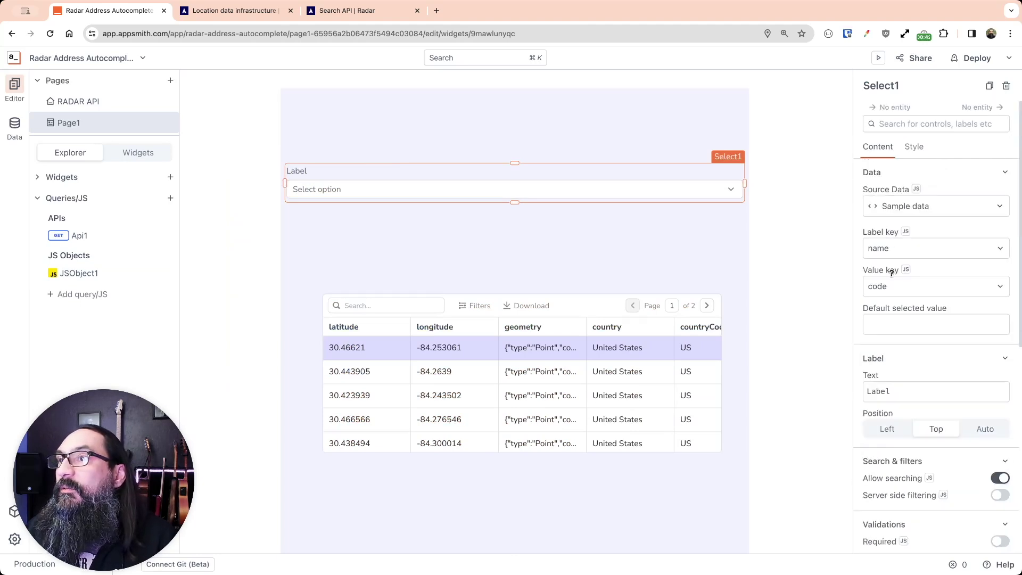
Replace Select1's sample source data with {{JSObject1.selectOptions()}} and try filtering its dropdown
click(900, 209)
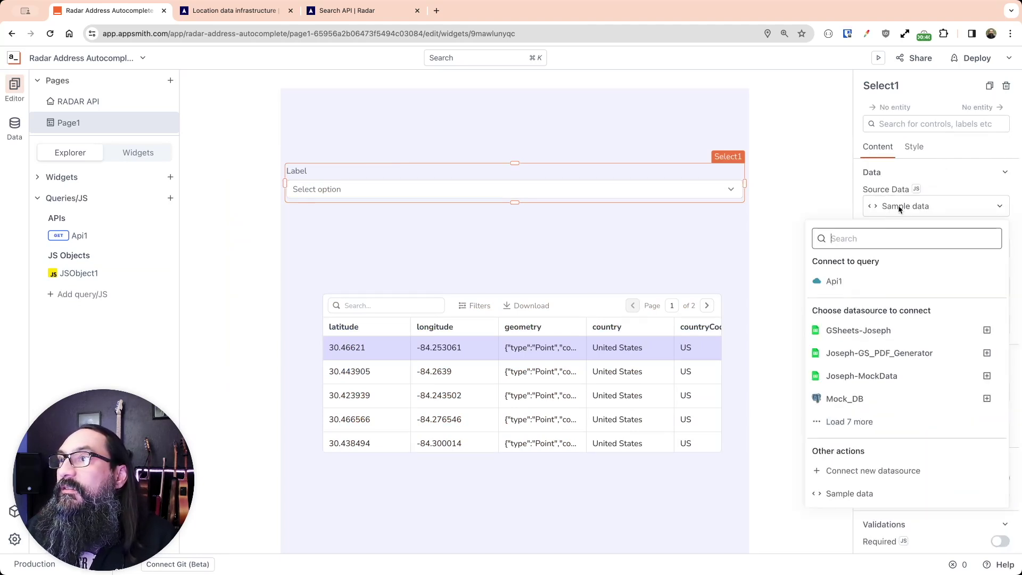
click(914, 190)
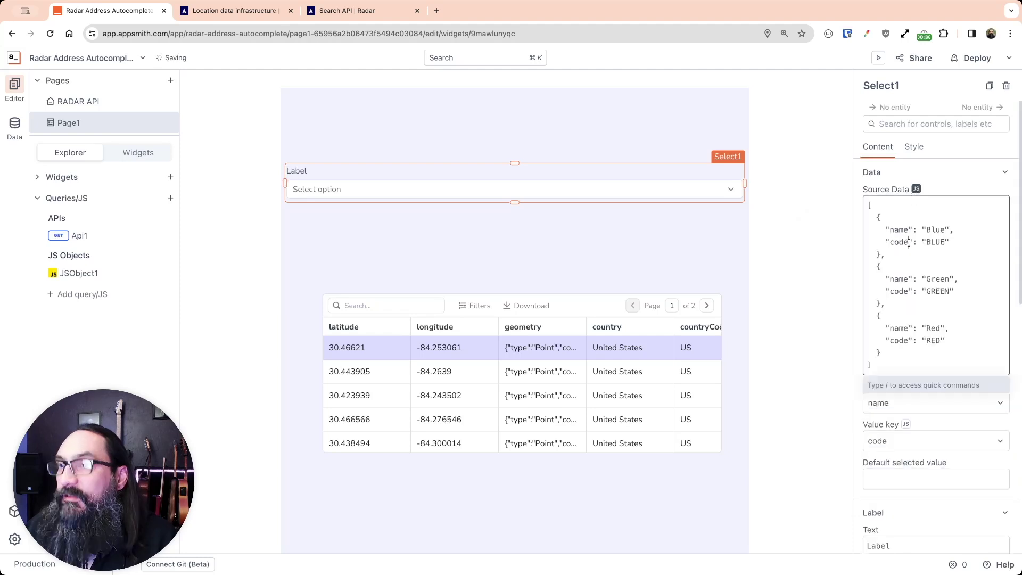
key(ctrl+a)
key(BackSpace)
text(JSObject1.)
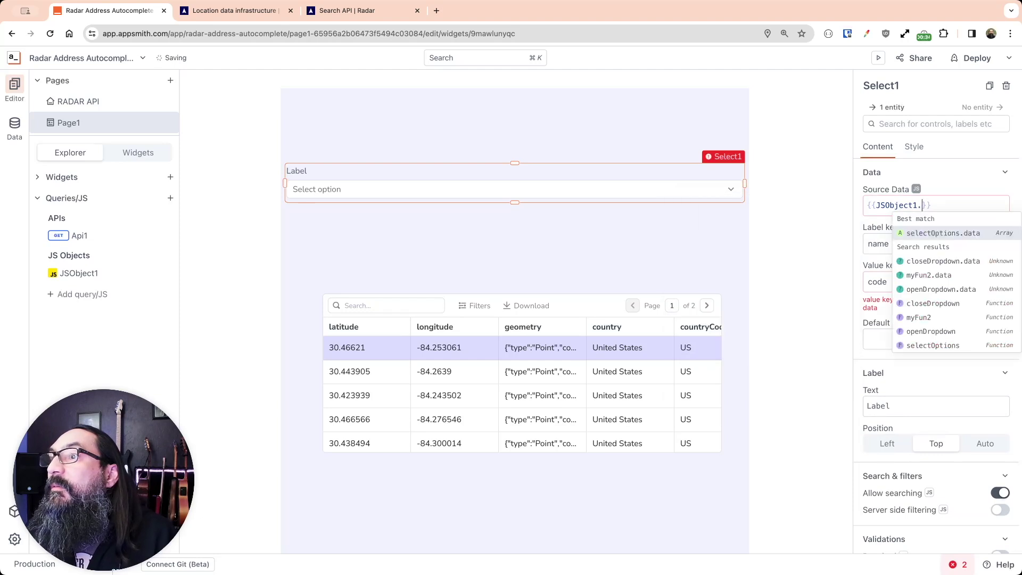
key(Return)
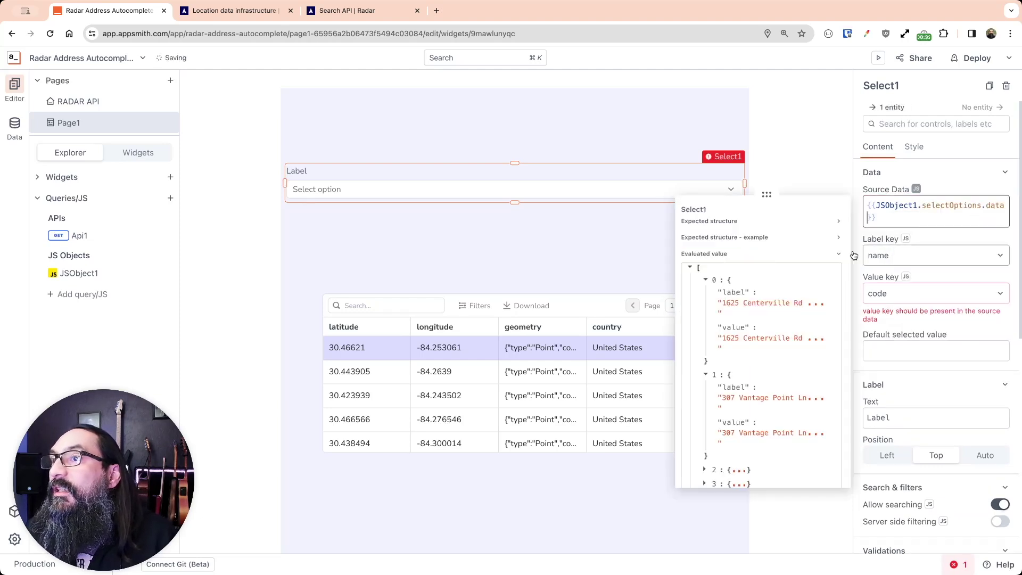
key(BackSpace)
key(BackSpace)
key(BackSpace)
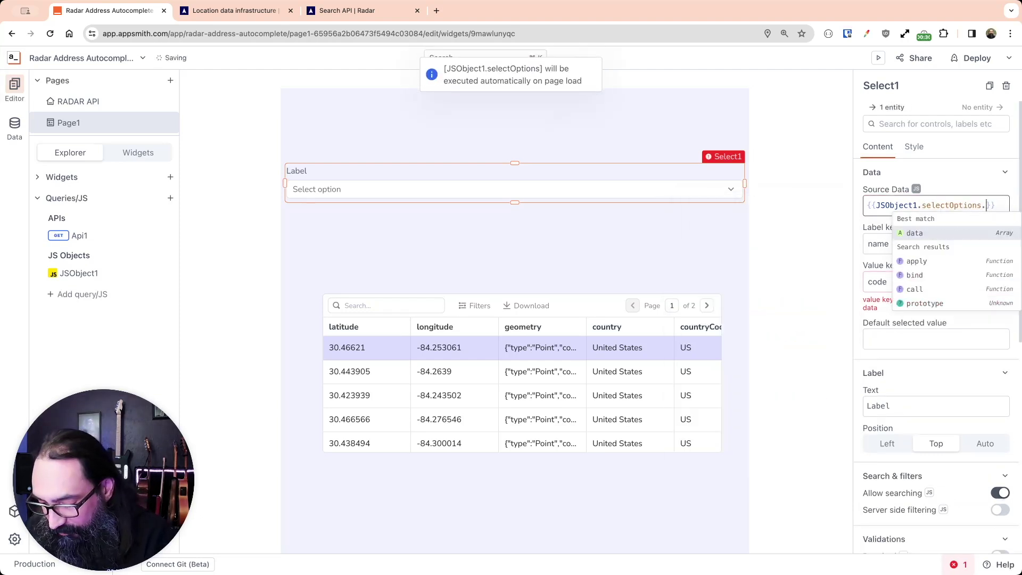
text(())
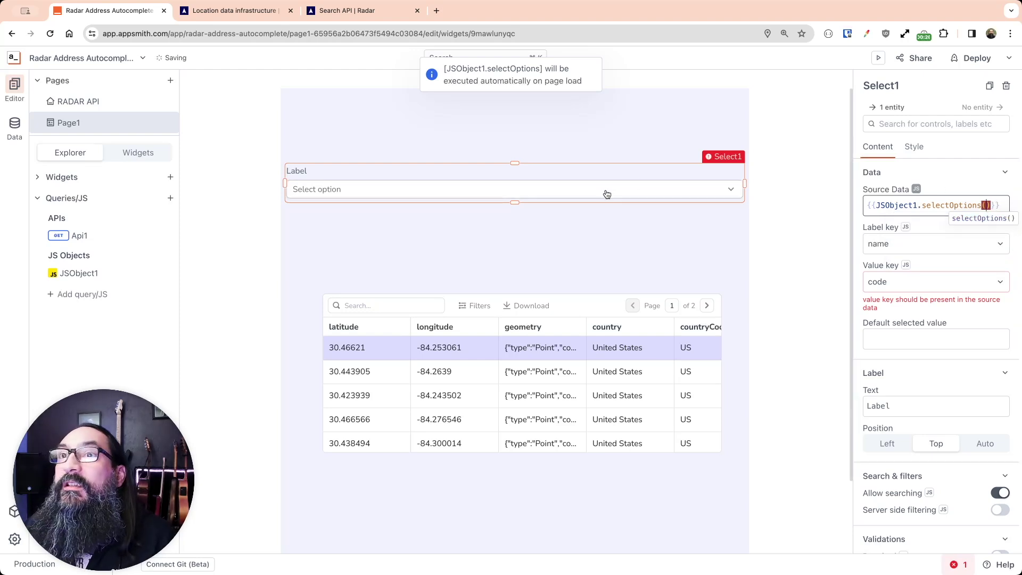
click(605, 192)
click(386, 217)
text(400)
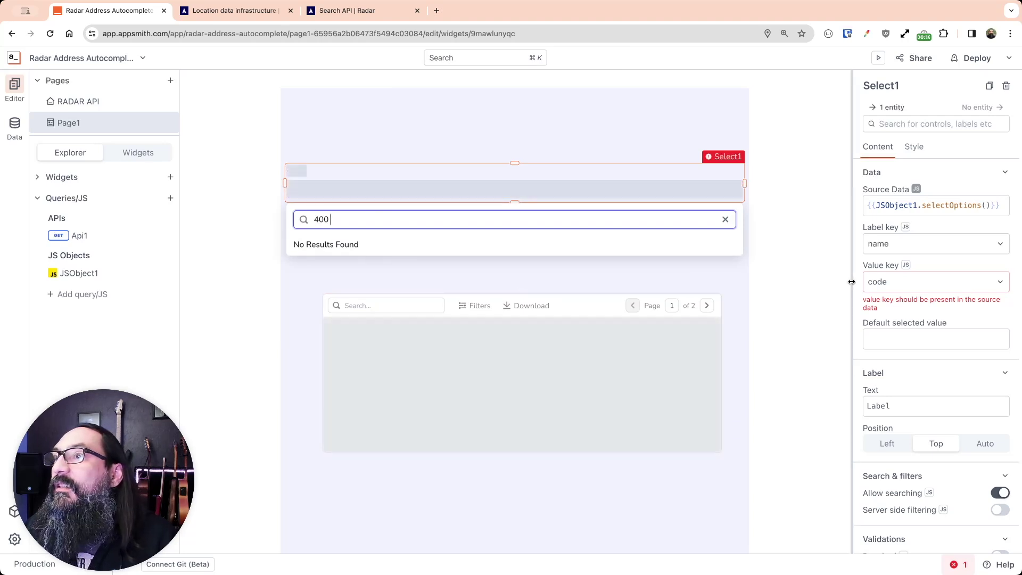
Set Select1's value key and label key both to label, then view its address options
click(894, 284)
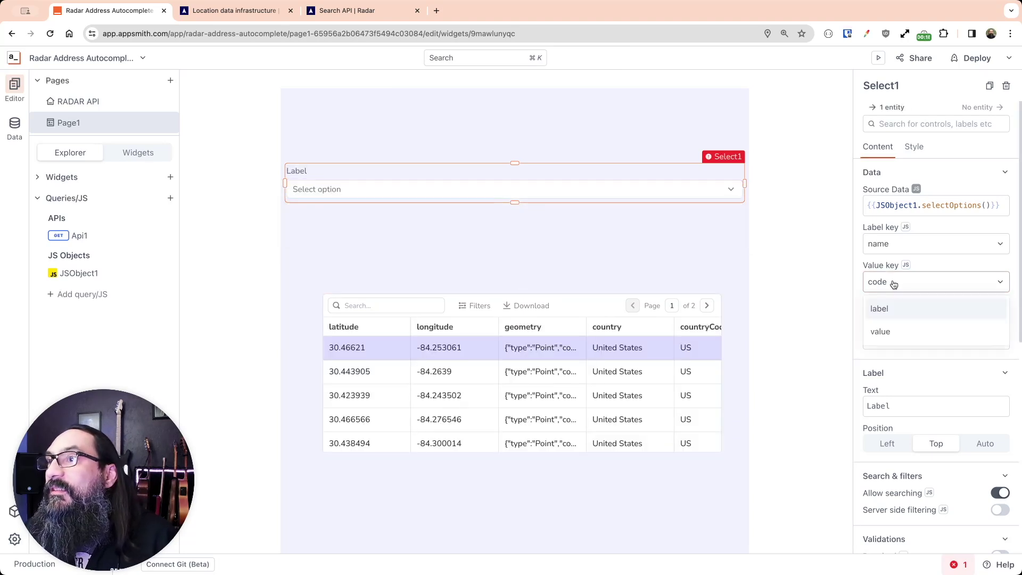
click(887, 309)
click(887, 244)
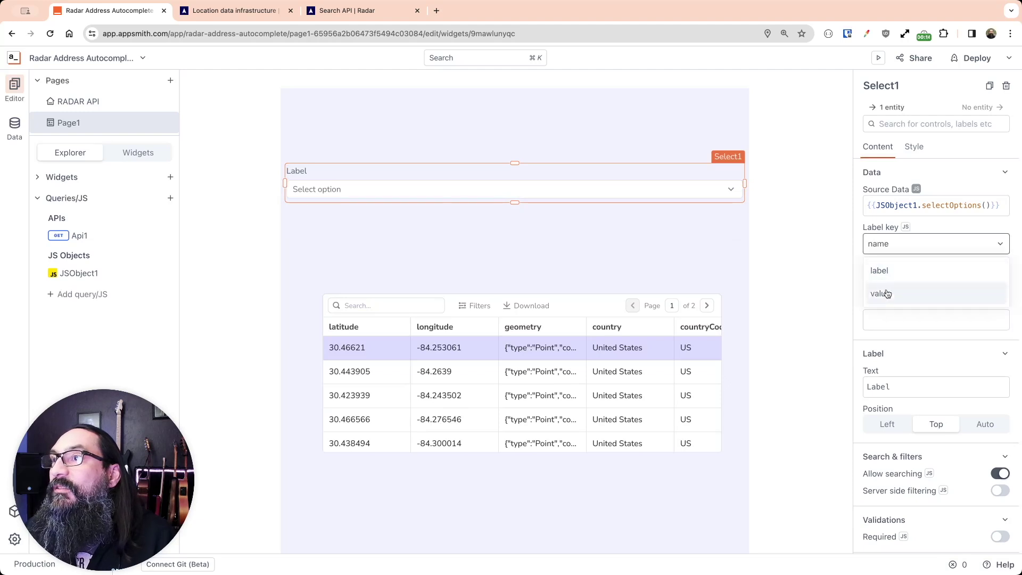
click(886, 294)
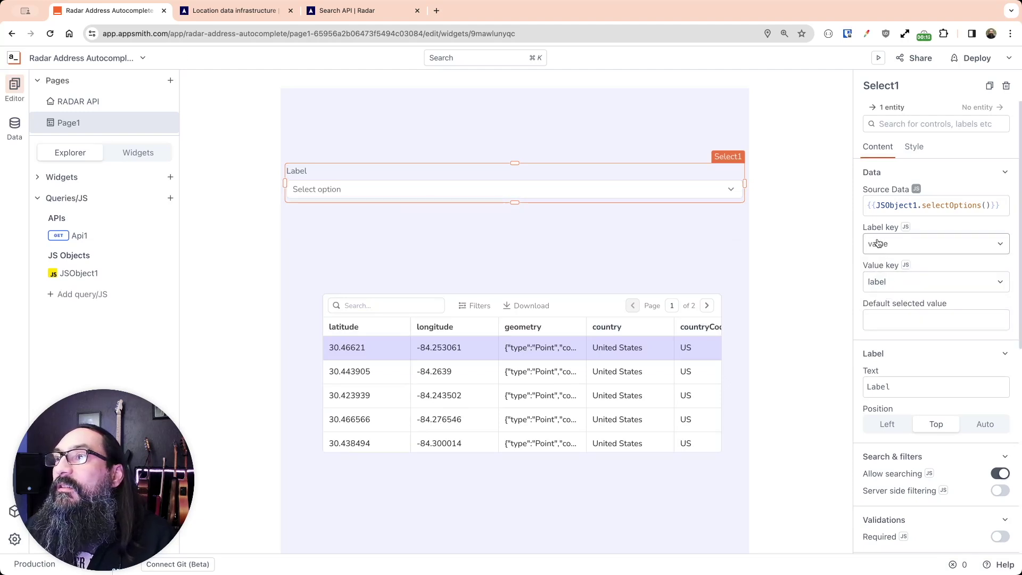
click(879, 244)
click(878, 292)
click(604, 191)
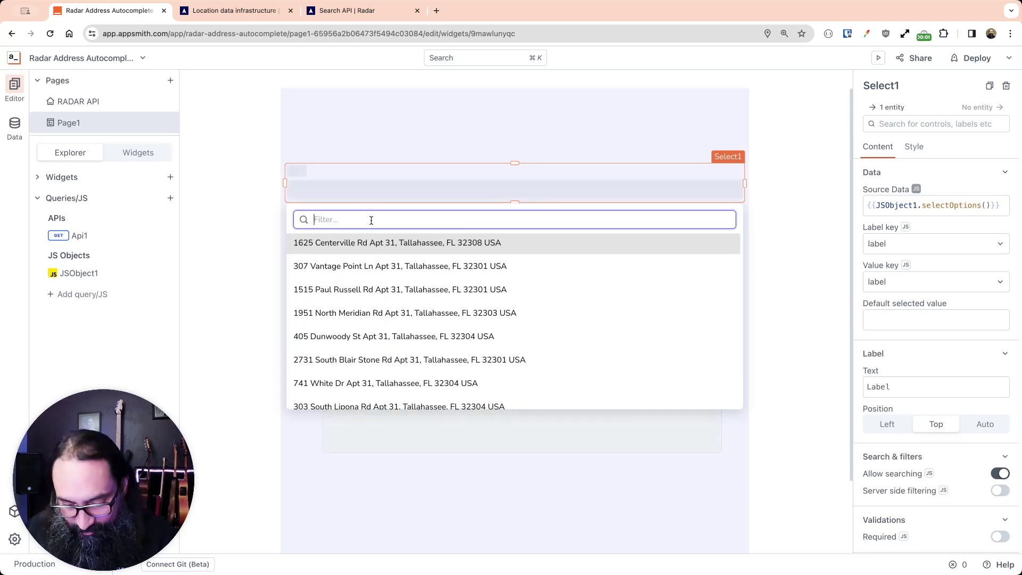
text(19)
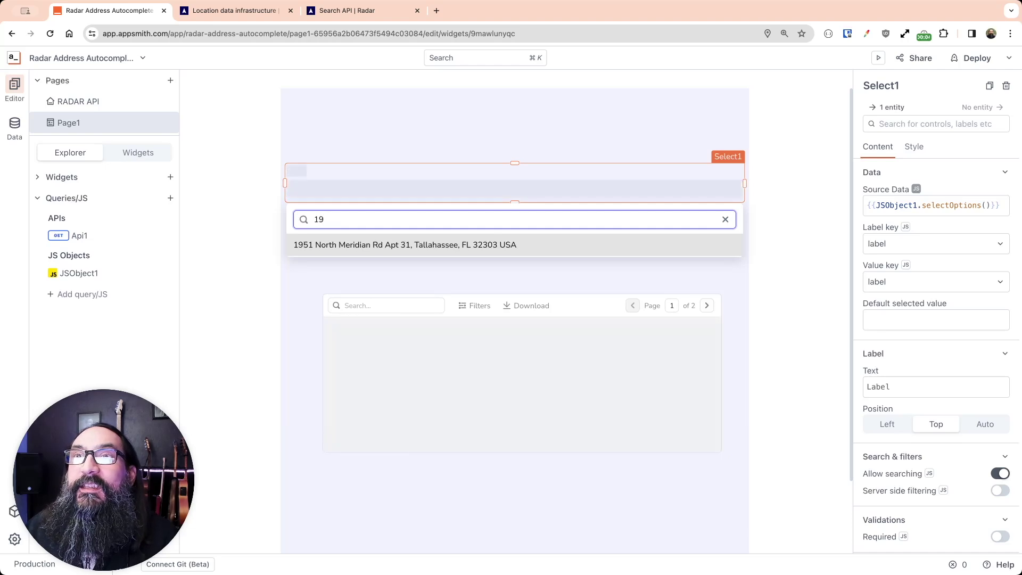
Shorten the dropdown filter from '19' to '1' to widen the Tallahassee address matches
key(BackSpace)
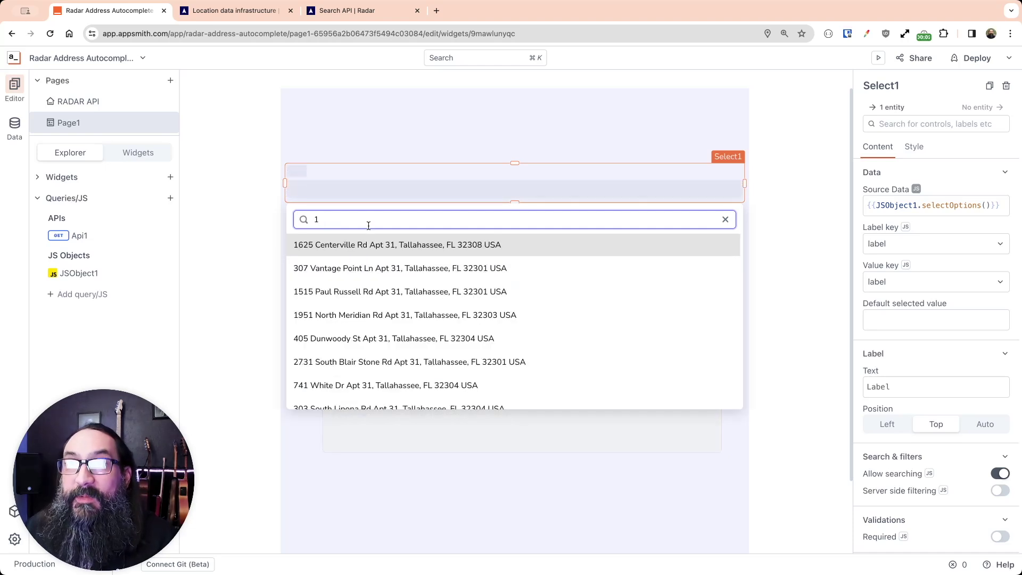